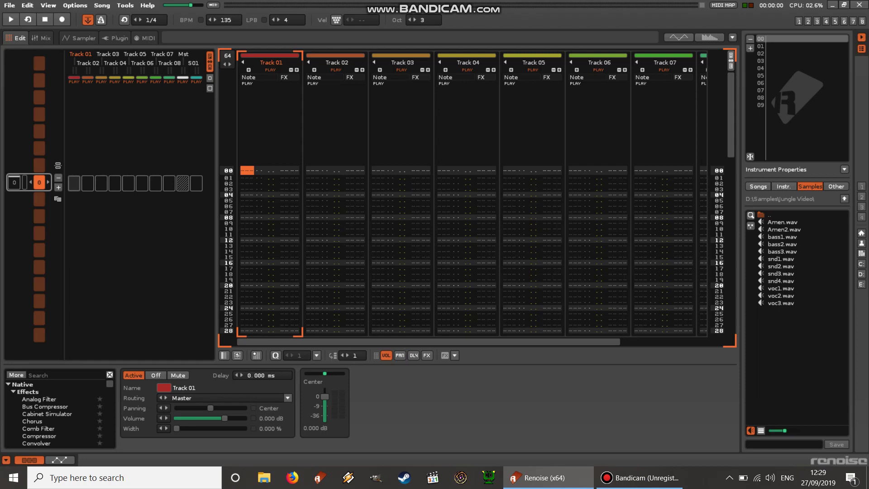
# - Load Amen.wav into slot 00 and bass2.wav into slot 02, previewing each
pyautogui.doubleClick(783, 222)
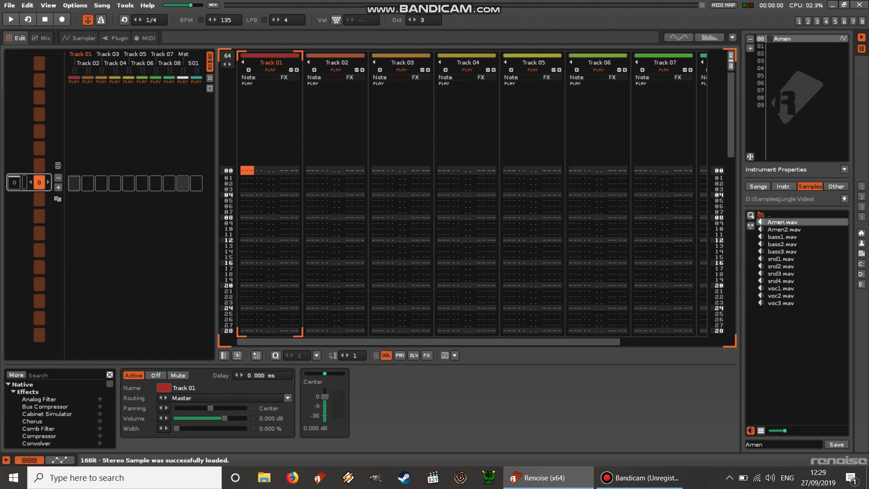
pyautogui.press('z')
pyautogui.hotkey('ctrl', 'Down')
pyautogui.hotkey('ctrl', 'Down')
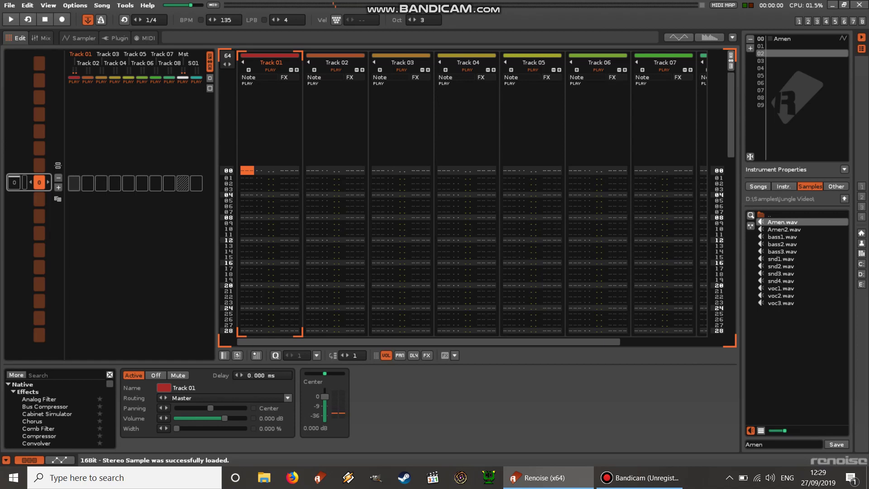
pyautogui.press('Down')
pyautogui.press('Down')
pyautogui.press('Down')
pyautogui.press('Return')
pyautogui.press('z')
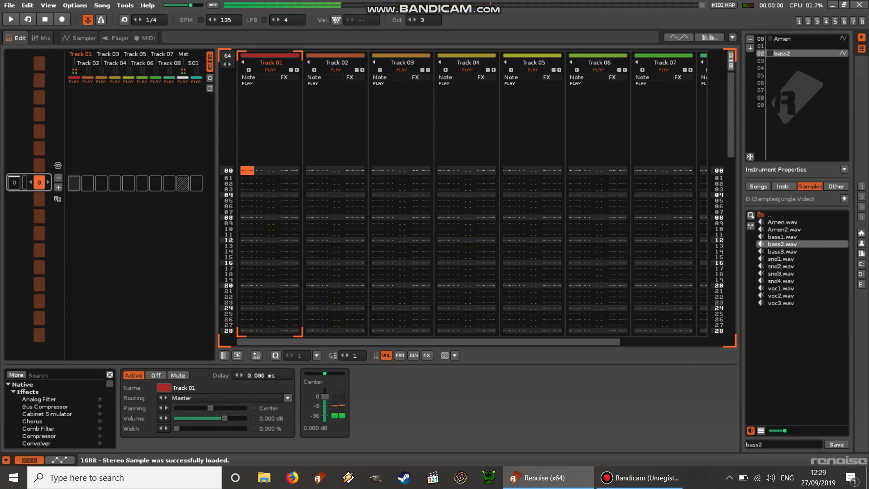
# - Load voc3.wav into slot 06, then go back to the Amen instrument
pyautogui.hotkey('ctrl', 'Down')
pyautogui.hotkey('ctrl', 'Down')
pyautogui.hotkey('ctrl', 'Down')
pyautogui.press('Down')
pyautogui.press('Down')
pyautogui.press('Down')
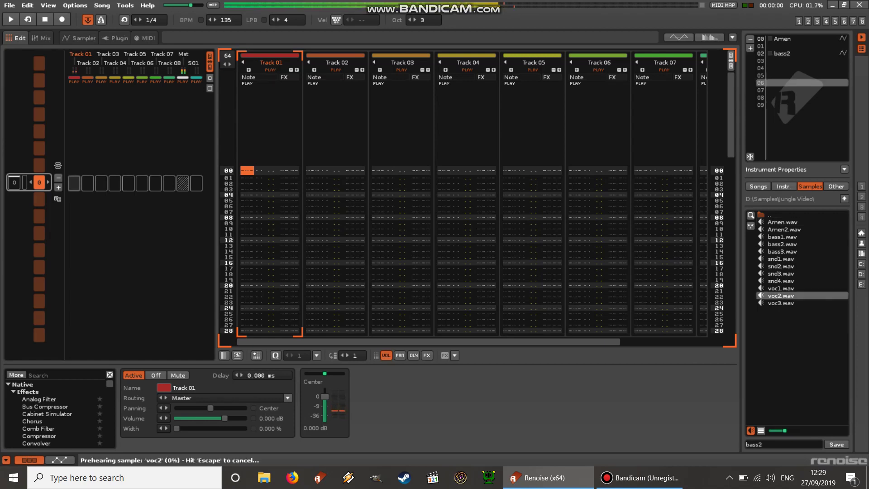
pyautogui.press('Down')
pyautogui.press('Return')
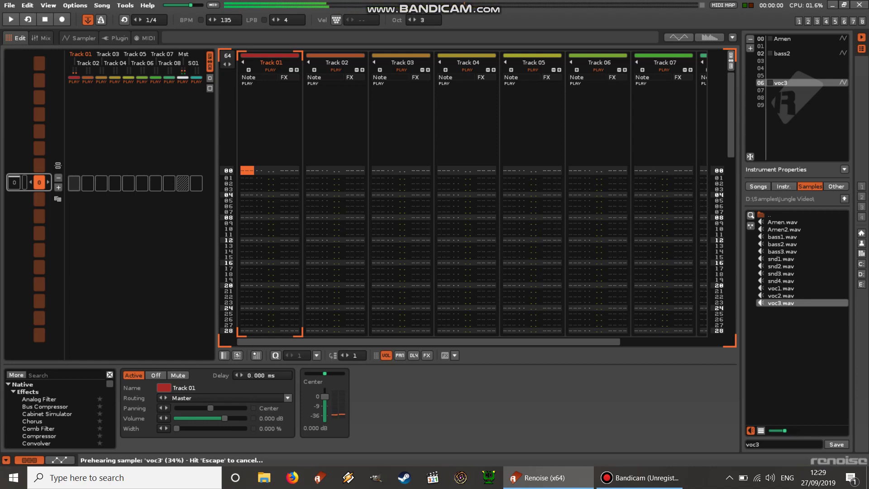
pyautogui.hotkey('ctrl', 'Up')
pyautogui.hotkey('ctrl', 'Up')
pyautogui.hotkey('ctrl', 'Up')
pyautogui.hotkey('ctrl', 'Up')
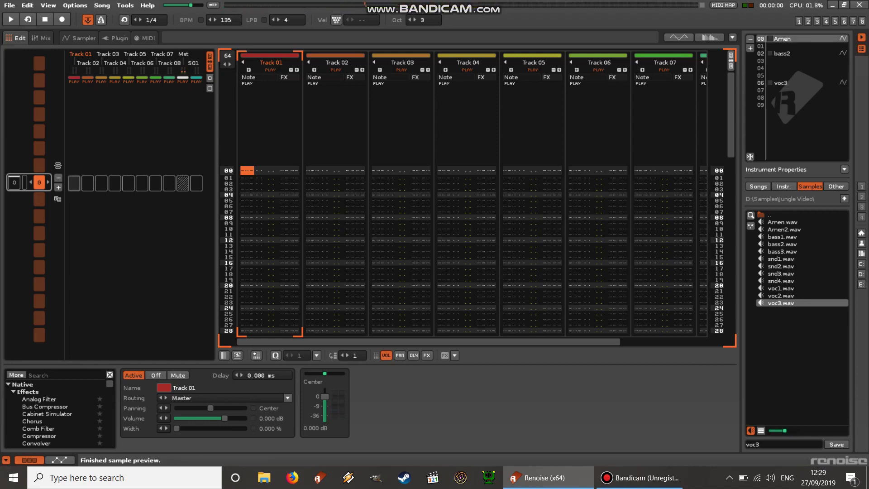
# - Transpose the Amen sample to -2 st and enter a C-4 at row 00 of Track 01
pyautogui.press('F3')
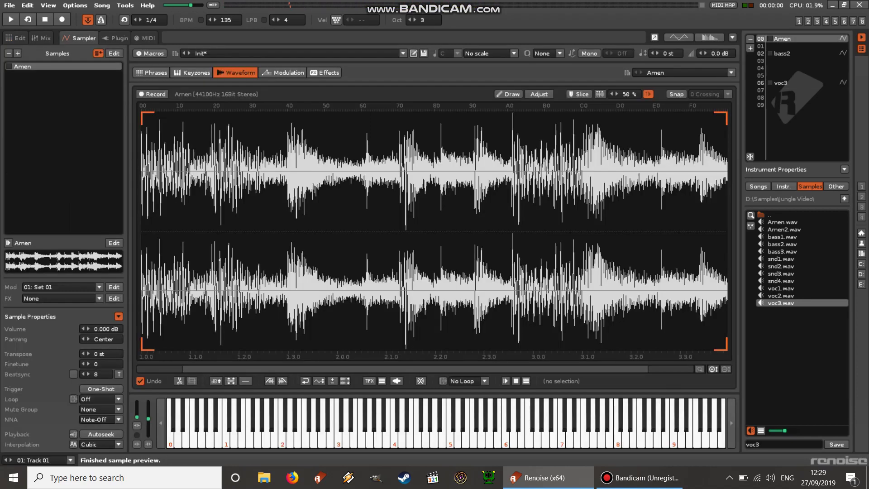
pyautogui.press('z')
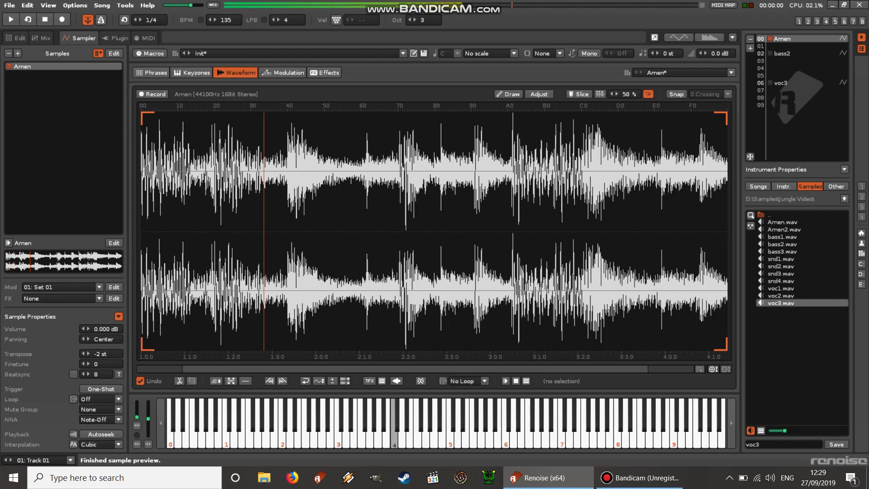
pyautogui.press('F1')
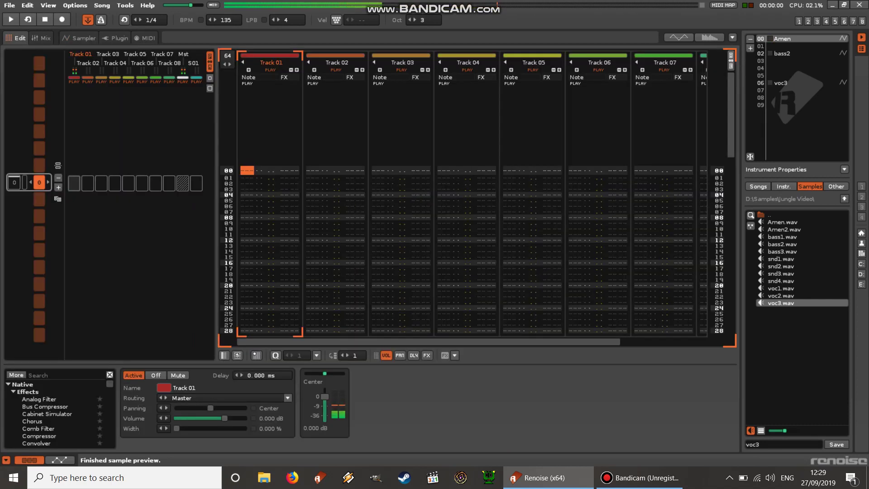
pyautogui.press('Escape')
pyautogui.press('q')
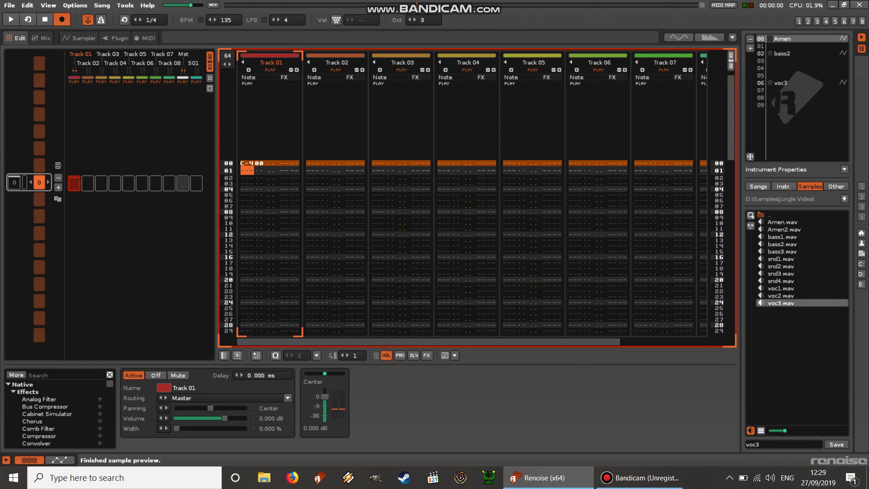
# - Set the tempo to 160 BPM and play the pattern to check the beat
pyautogui.click(227, 19)
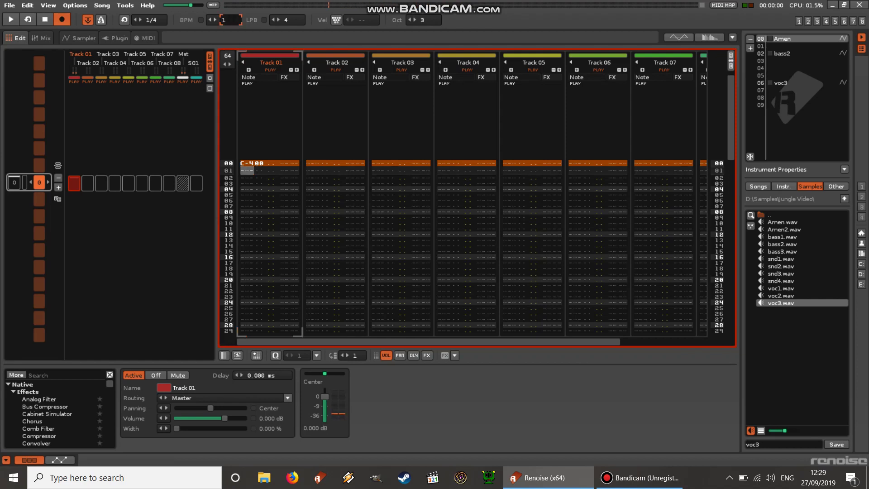
pyautogui.write('160')
pyautogui.press('Return')
pyautogui.press('space')
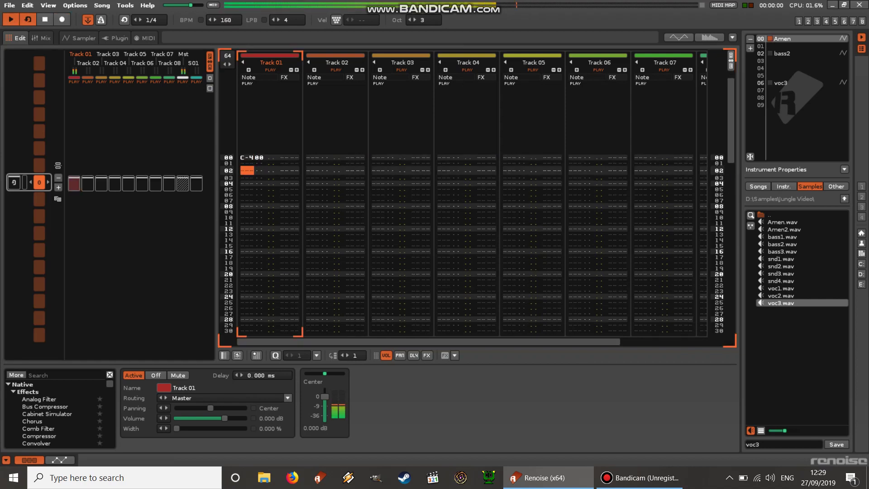
pyautogui.press('space')
pyautogui.press('Up')
pyautogui.press('Up')
pyautogui.press('Up')
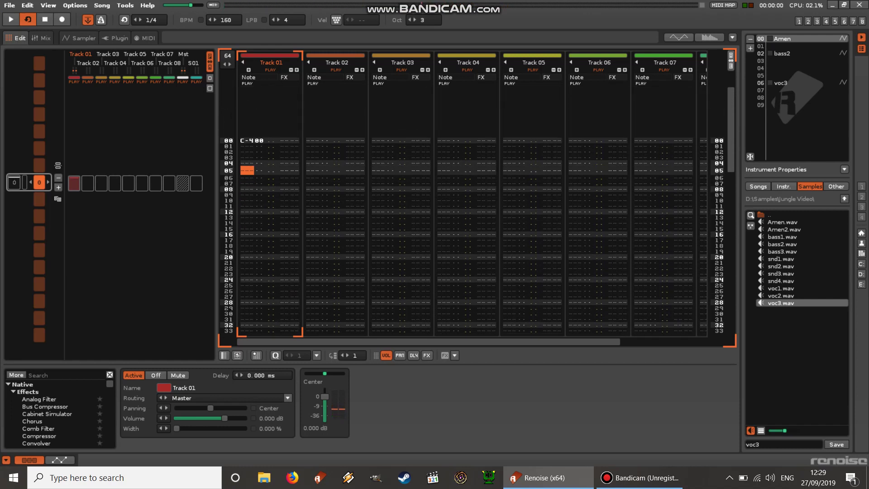
# - Duplicate the Amen instrument five times into slots 01–05, then reselect instrument 00
pyautogui.press('Up')
pyautogui.press('Up')
pyautogui.rightClick(781, 42)
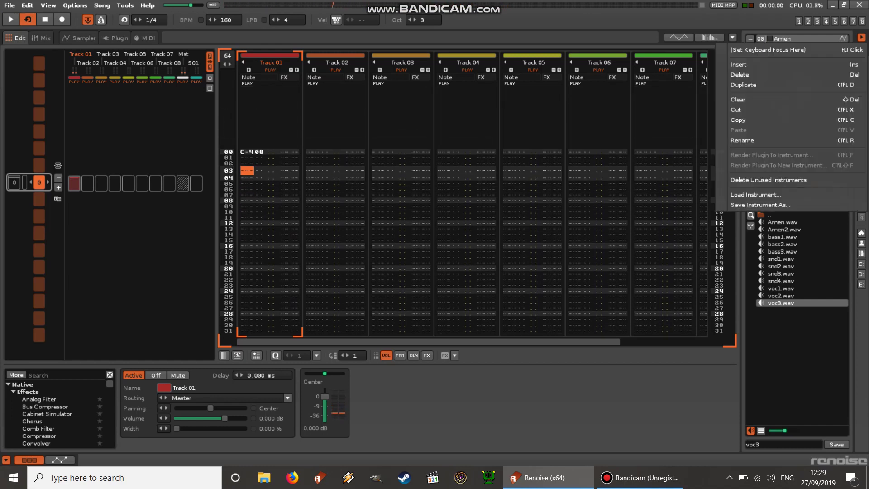
pyautogui.click(744, 85)
pyautogui.rightClick(781, 46)
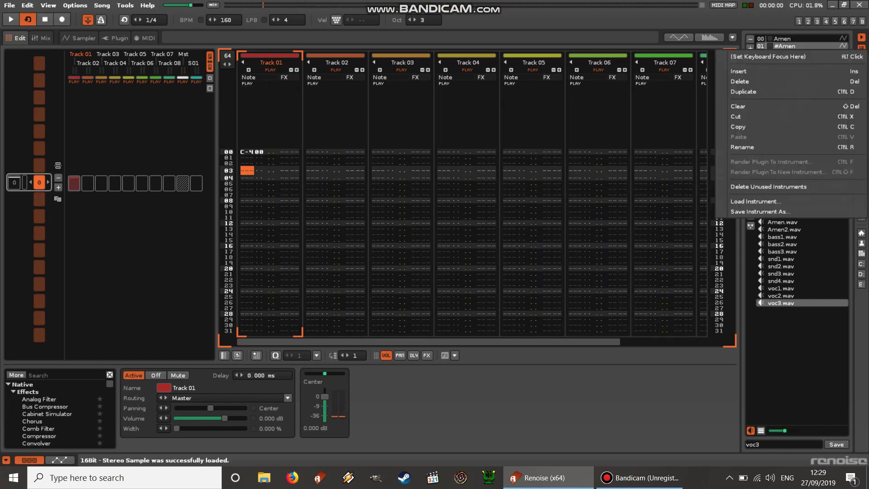
pyautogui.click(744, 91)
pyautogui.rightClick(782, 52)
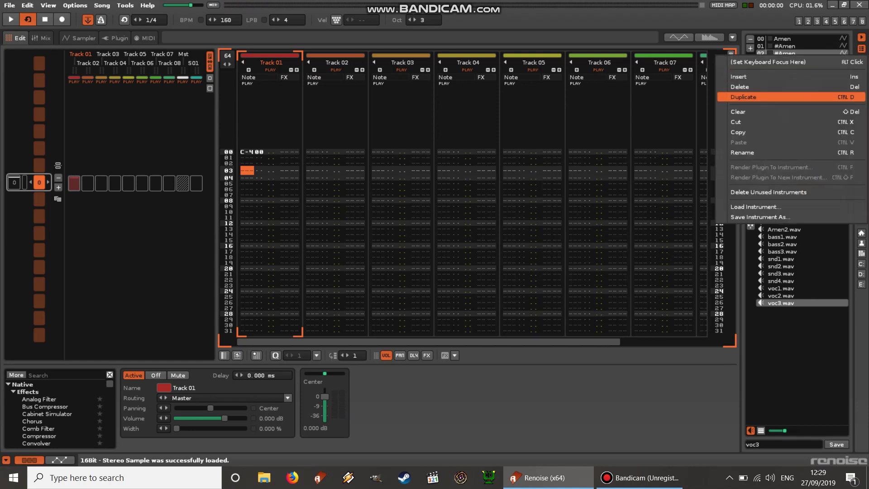
pyautogui.click(744, 97)
pyautogui.rightClick(781, 60)
pyautogui.click(744, 102)
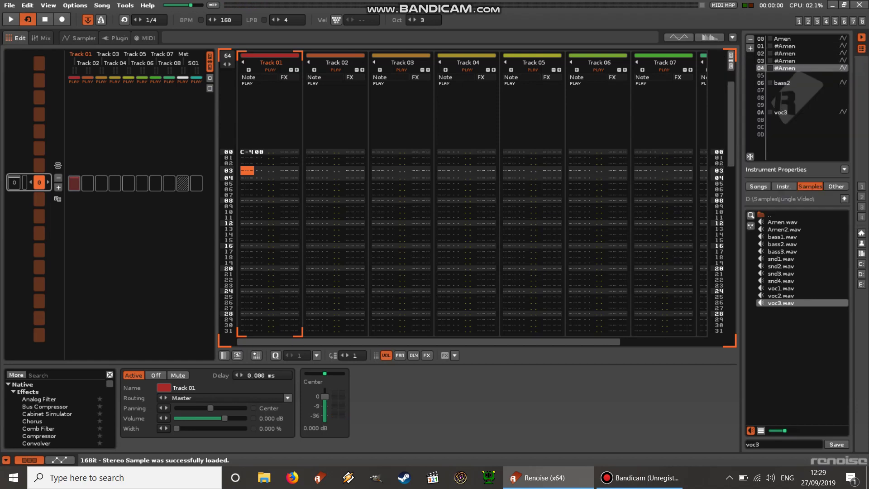
pyautogui.rightClick(781, 67)
pyautogui.click(744, 111)
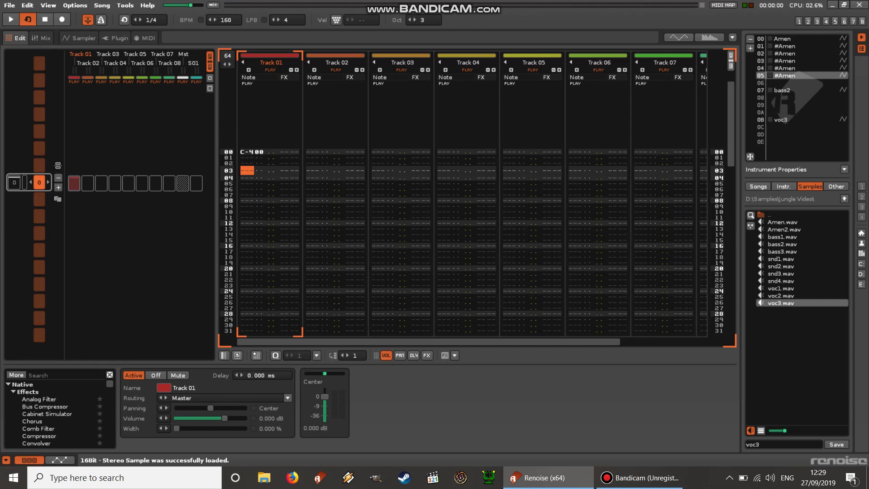
pyautogui.click(788, 46)
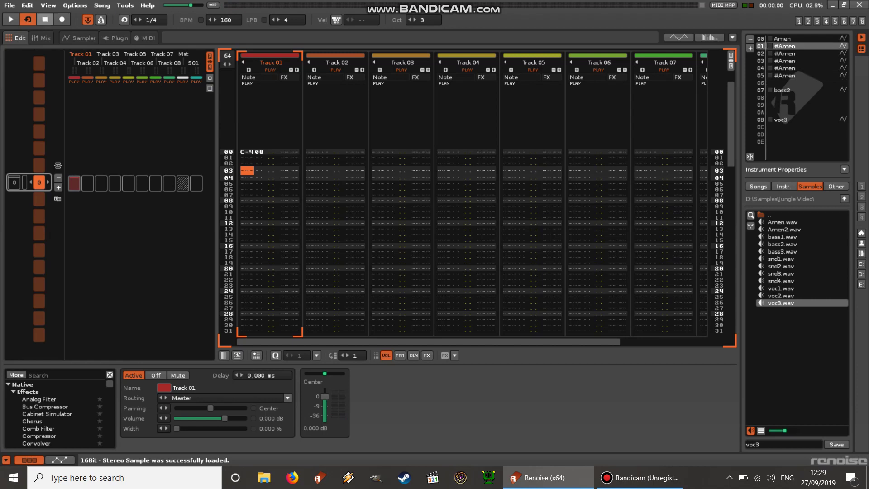
pyautogui.click(783, 39)
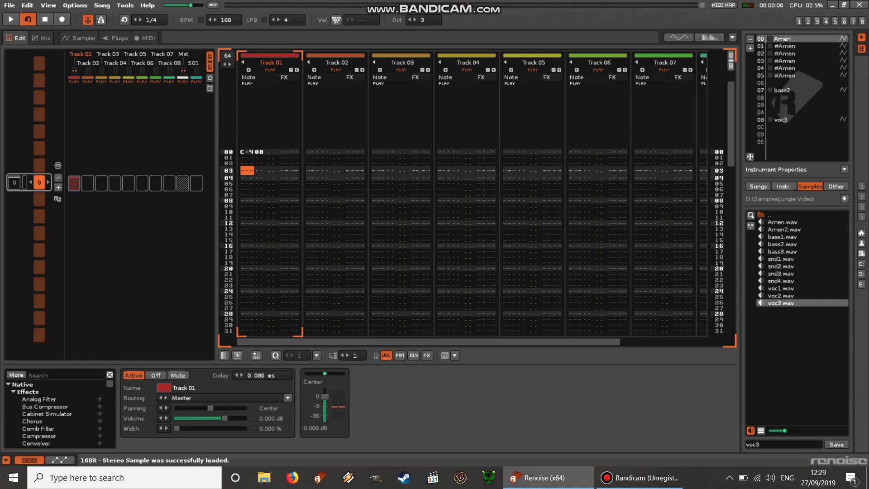
# - Trim the first #Amen copy's opening bar and tail from 2.2.9, fading out the end
pyautogui.click(788, 45)
pyautogui.click(81, 39)
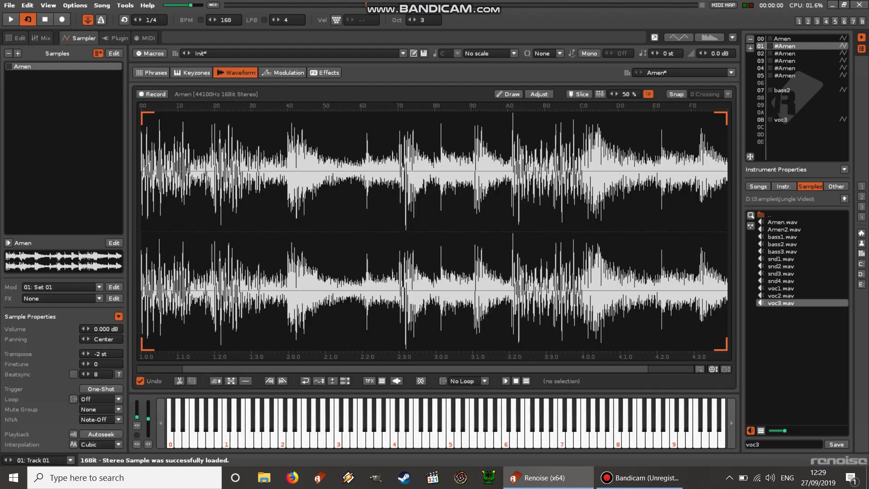
pyautogui.moveTo(287, 231); pyautogui.dragTo(141, 231)
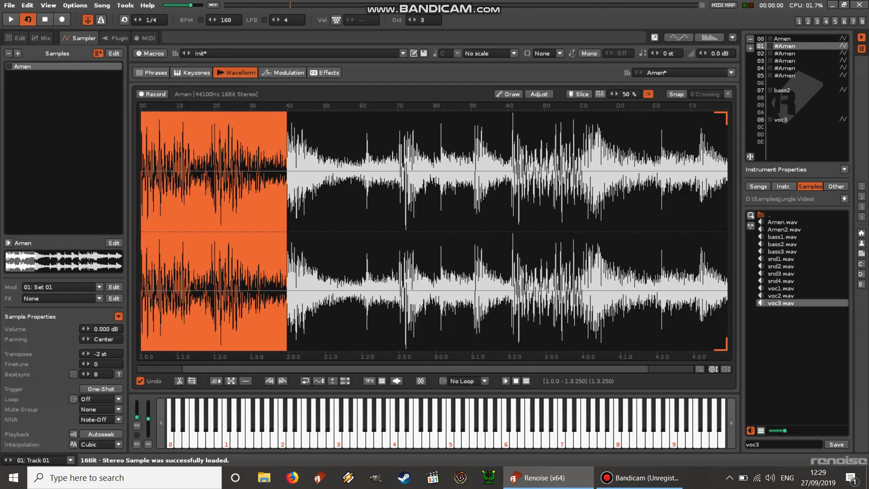
pyautogui.press('Delete')
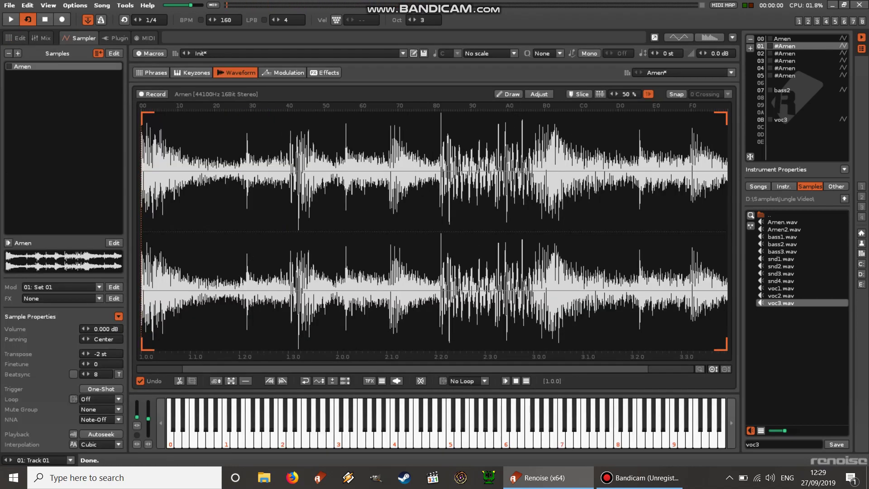
pyautogui.moveTo(437, 231); pyautogui.dragTo(729, 231)
pyautogui.press('Delete')
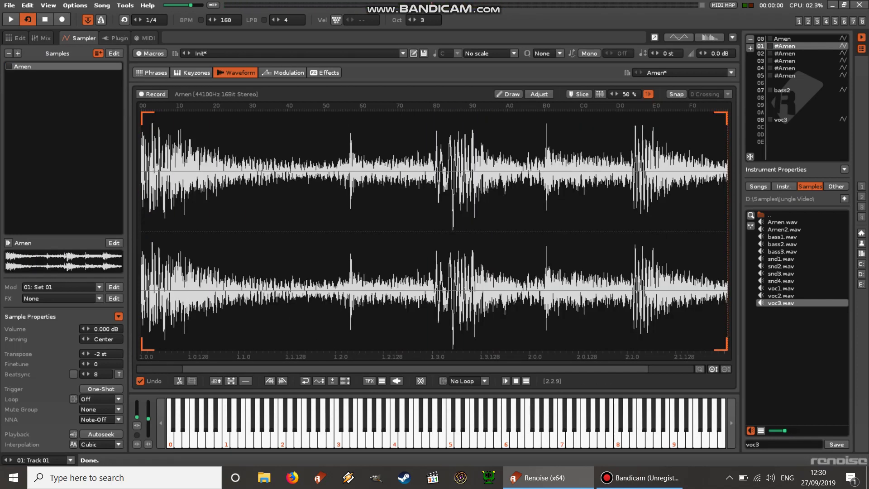
pyautogui.moveTo(724, 232); pyautogui.dragTo(728, 231)
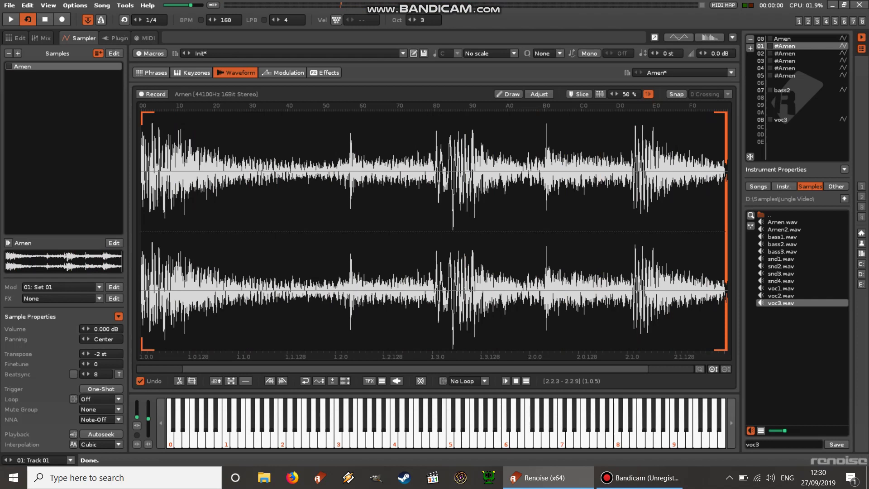
pyautogui.click(282, 380)
pyautogui.click(481, 326)
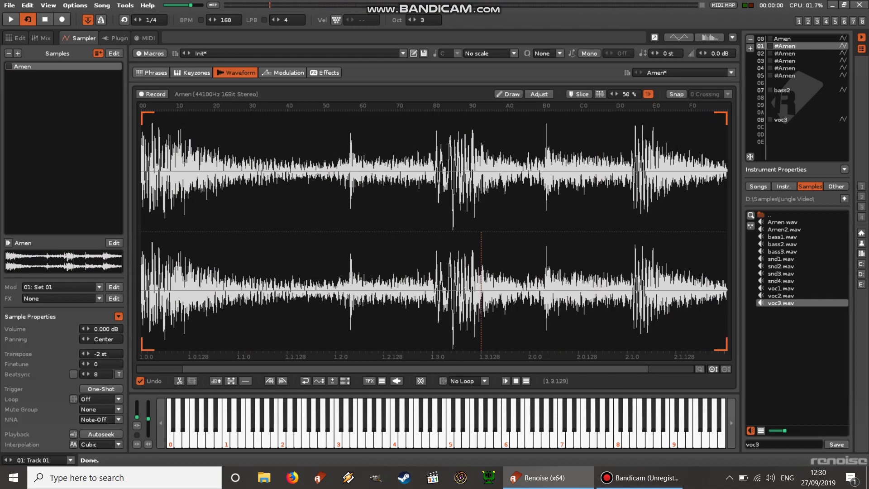
# - Set a PingPong loop on instrument 01 starting mid-sample and preview it
pyautogui.click(484, 381)
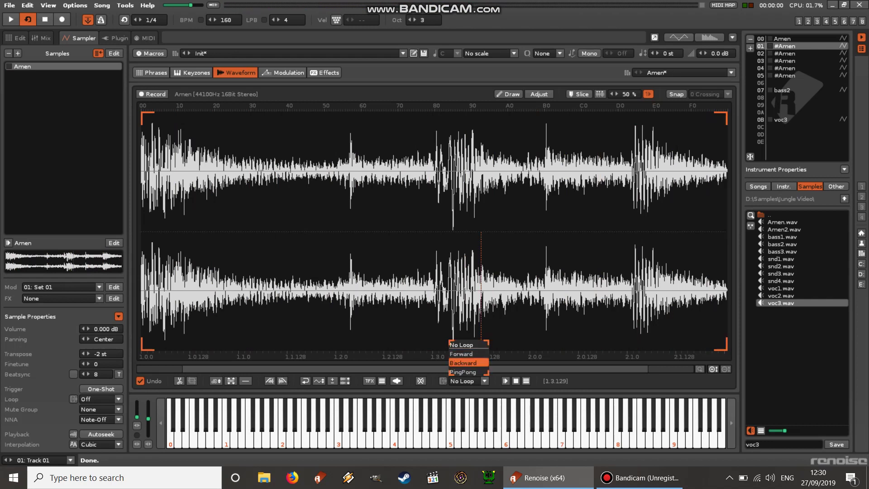
pyautogui.click(469, 372)
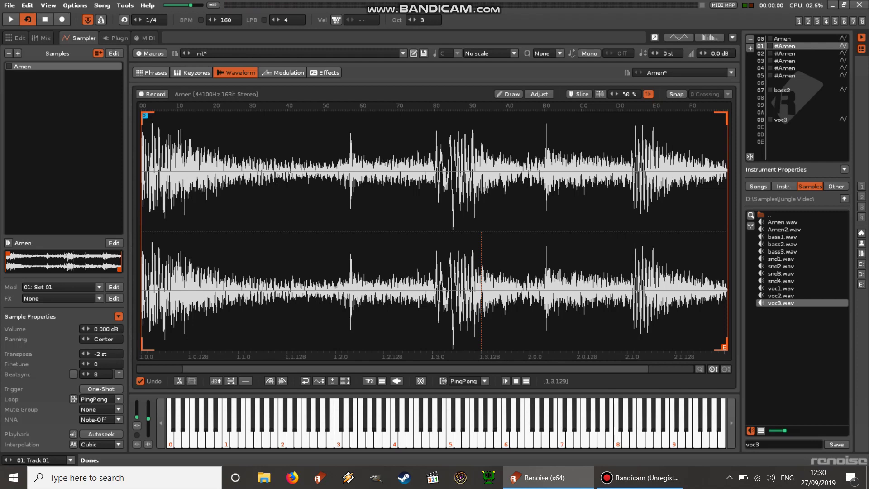
pyautogui.moveTo(144, 115); pyautogui.dragTo(350, 116)
pyautogui.press('q')
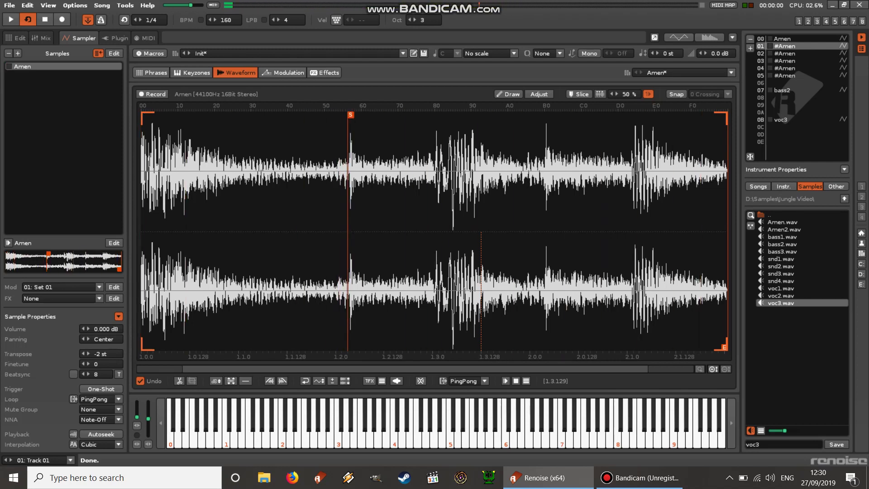
pyautogui.hotkey('ctrl', 'Down')
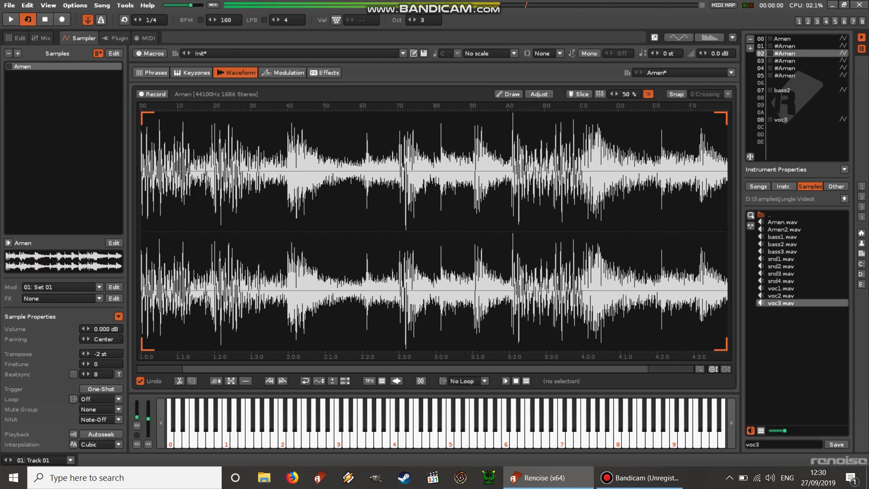
# - Cut the second copy to one hit by deleting its opening, tail and lead-in
pyautogui.moveTo(363, 231); pyautogui.dragTo(140, 230)
pyautogui.press('Delete')
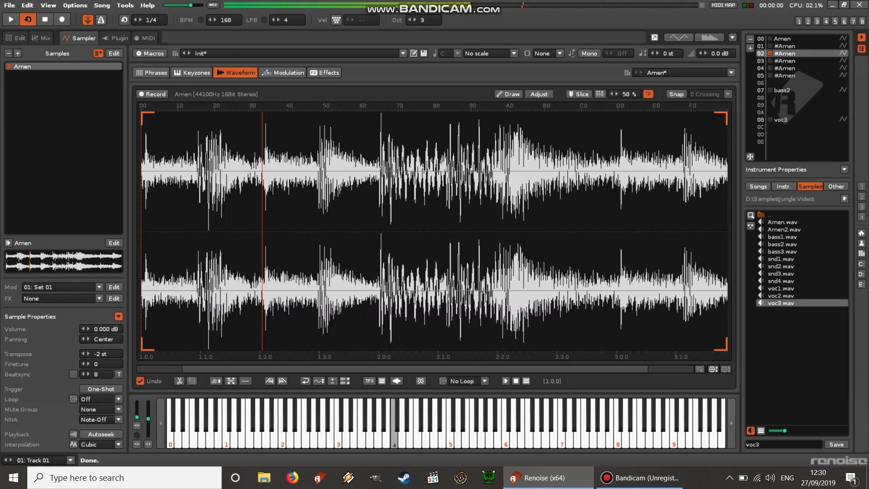
pyautogui.moveTo(262, 232); pyautogui.dragTo(728, 232)
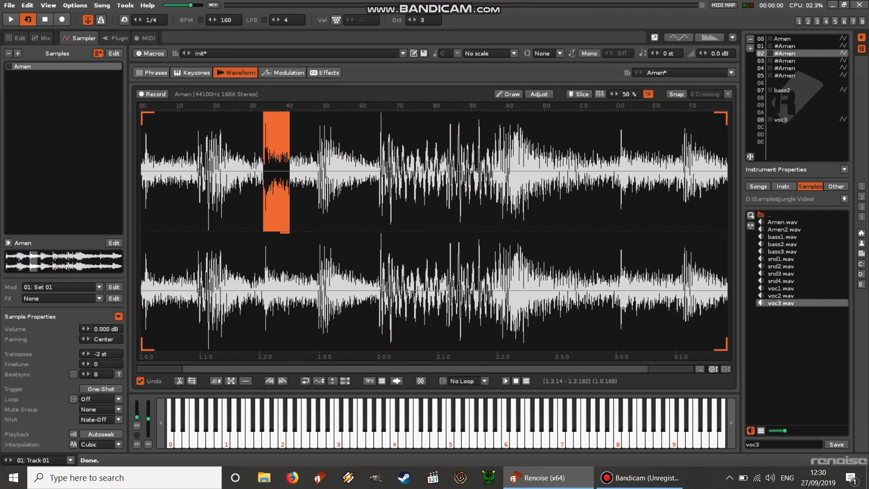
pyautogui.press('Delete')
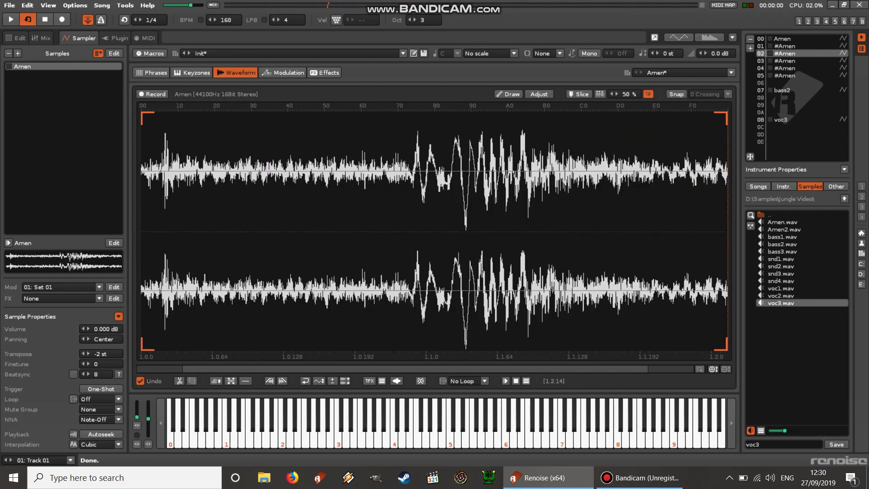
pyautogui.moveTo(158, 231); pyautogui.dragTo(141, 230)
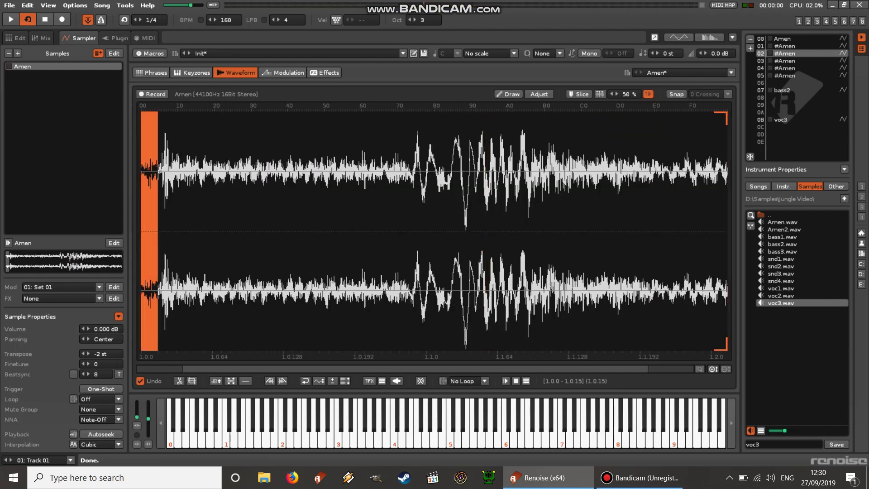
pyautogui.press('Delete')
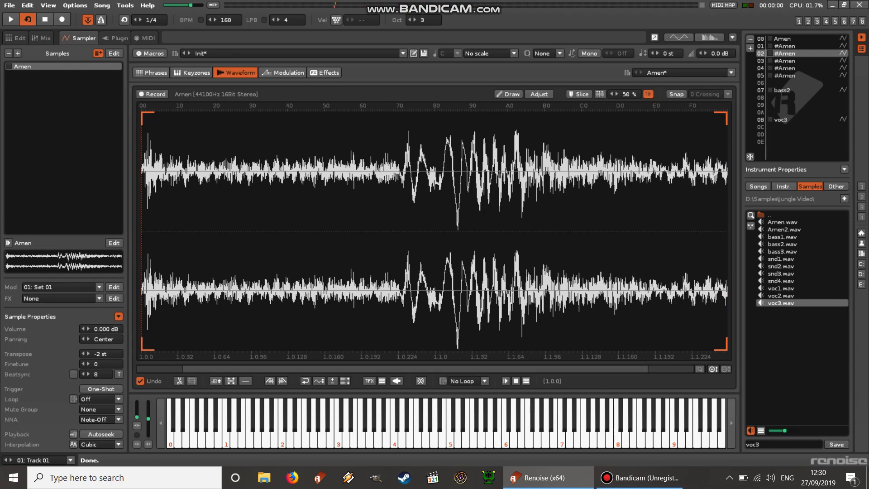
# - Set the slice's loop to Forward, rename it hihs, and start renaming instrument 01
pyautogui.click(462, 381)
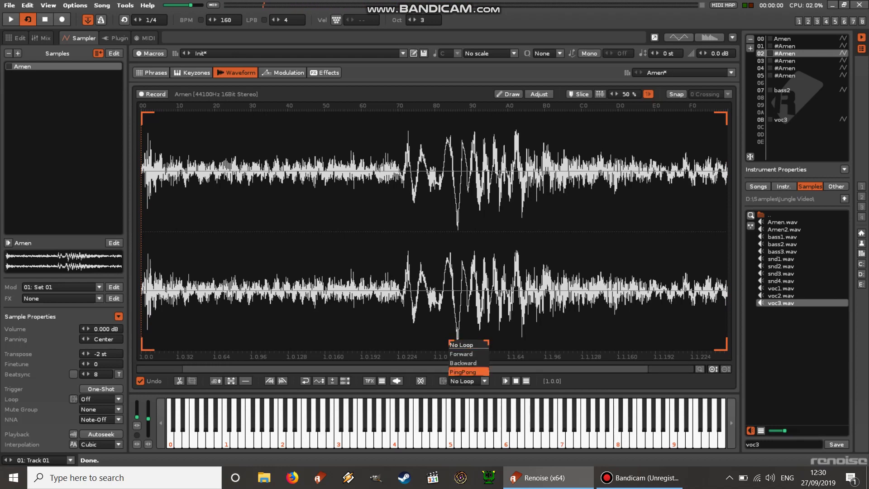
pyautogui.click(462, 354)
pyautogui.press('q')
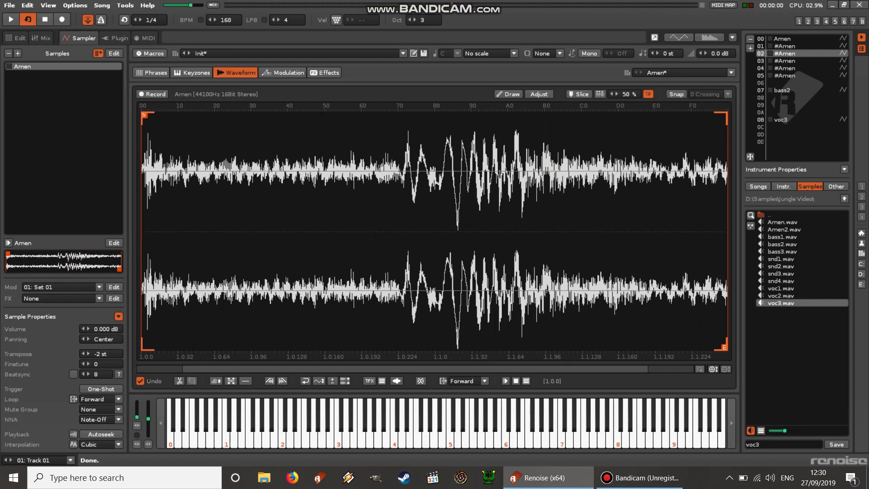
pyautogui.rightClick(788, 53)
pyautogui.click(742, 152)
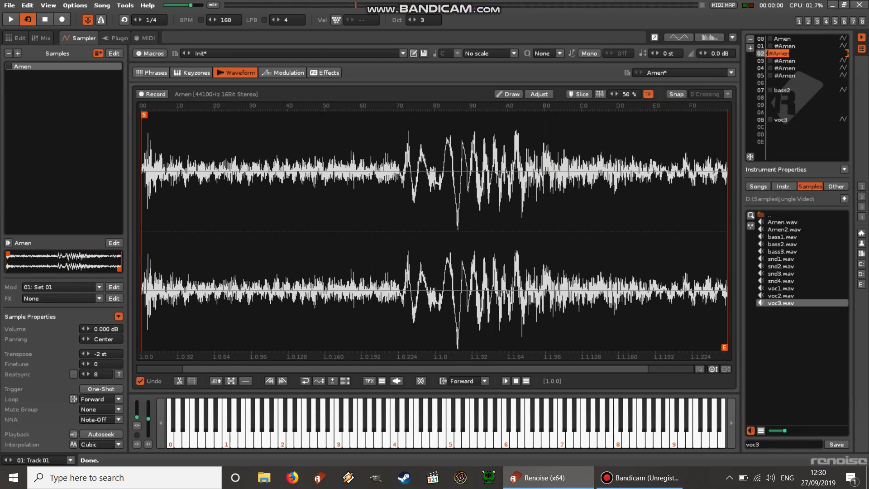
pyautogui.write('hihs')
pyautogui.press('Return')
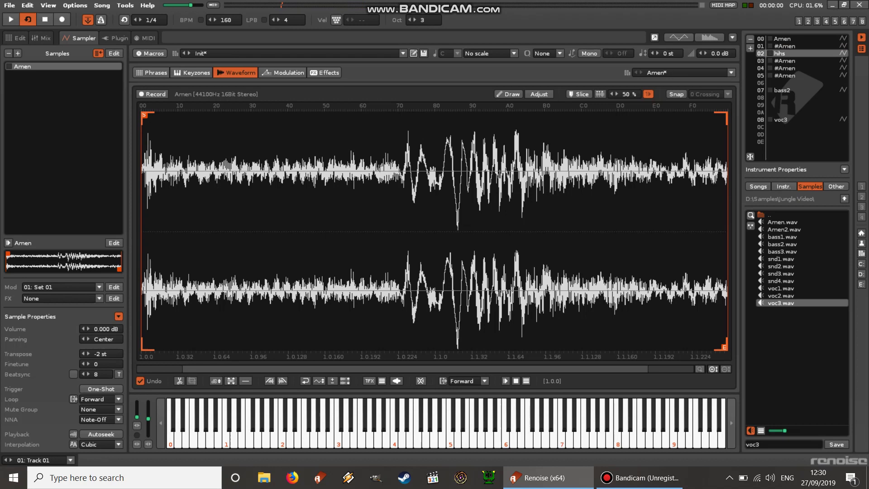
pyautogui.rightClick(782, 46)
pyautogui.click(781, 143)
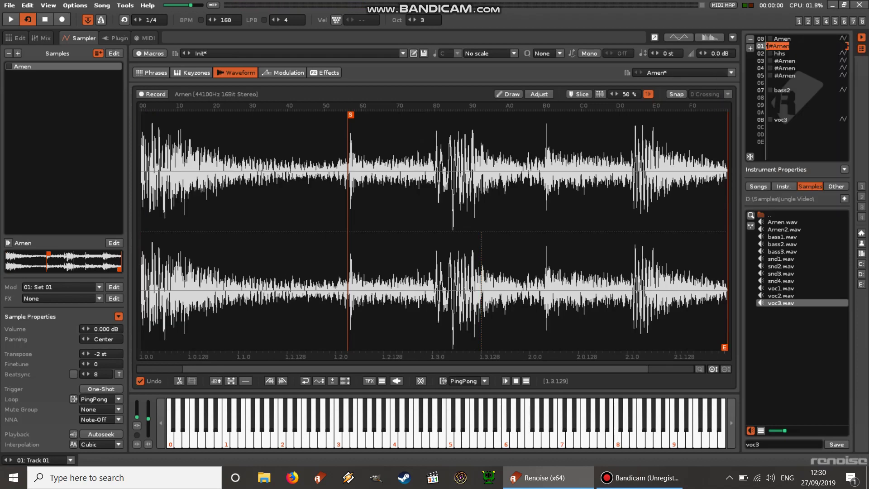
pyautogui.write('snr1')
# - Name instrument 01 snr1, then delete the third copy's opening bars and tail
pyautogui.press('Return')
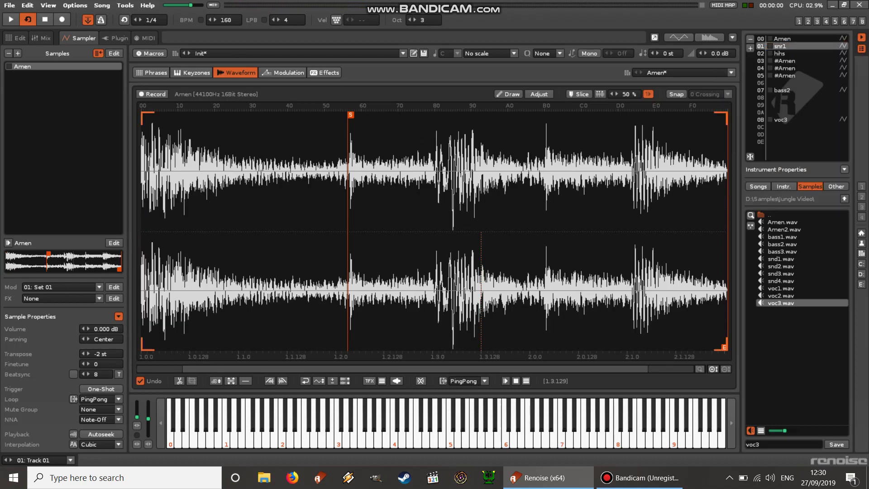
pyautogui.click(781, 60)
pyautogui.press('q')
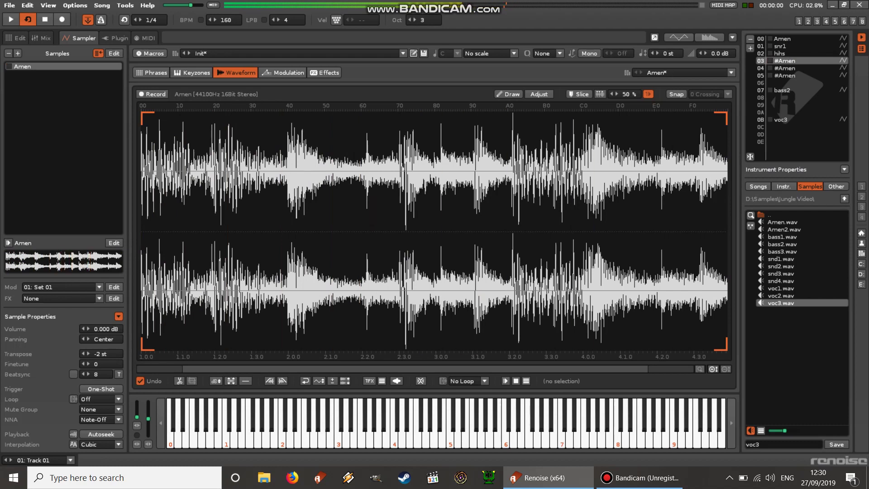
pyautogui.moveTo(510, 231); pyautogui.dragTo(141, 231)
pyautogui.press('Delete')
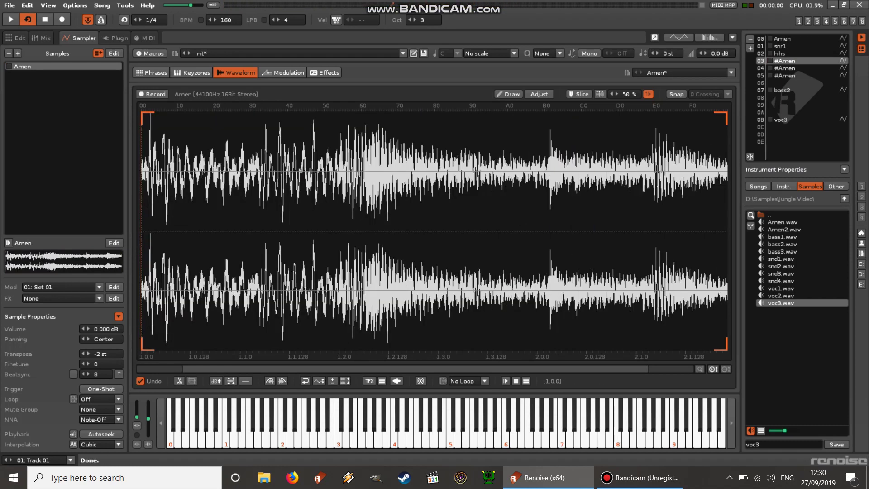
pyautogui.moveTo(331, 170); pyautogui.dragTo(728, 285)
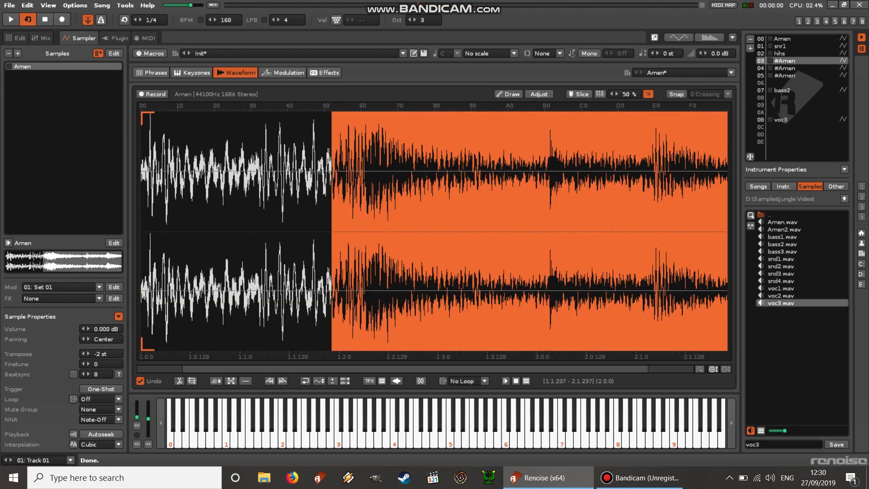
pyautogui.press('Delete')
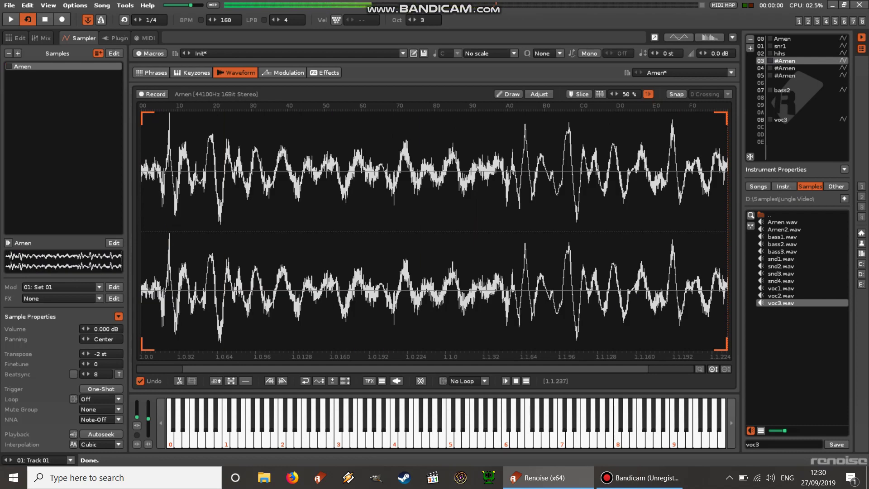
# - Give the third copy's slice a Forward loop and name it bds
pyautogui.moveTo(719, 204); pyautogui.dragTo(729, 204)
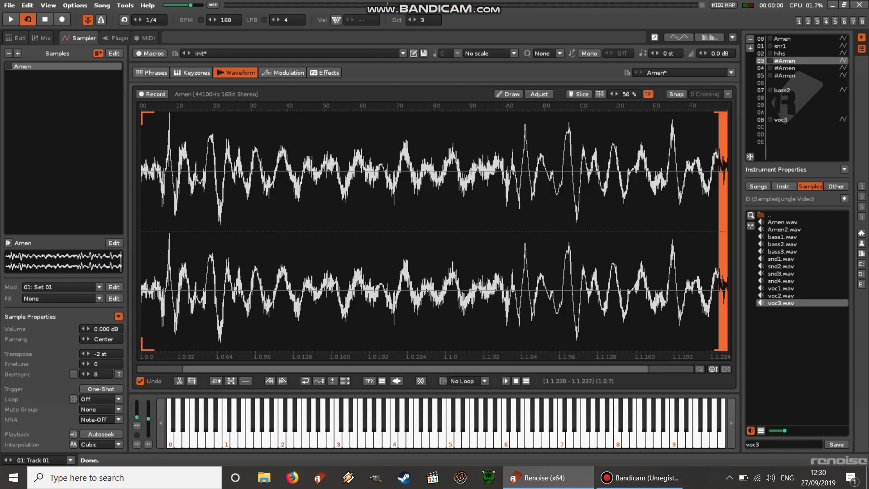
pyautogui.click(463, 381)
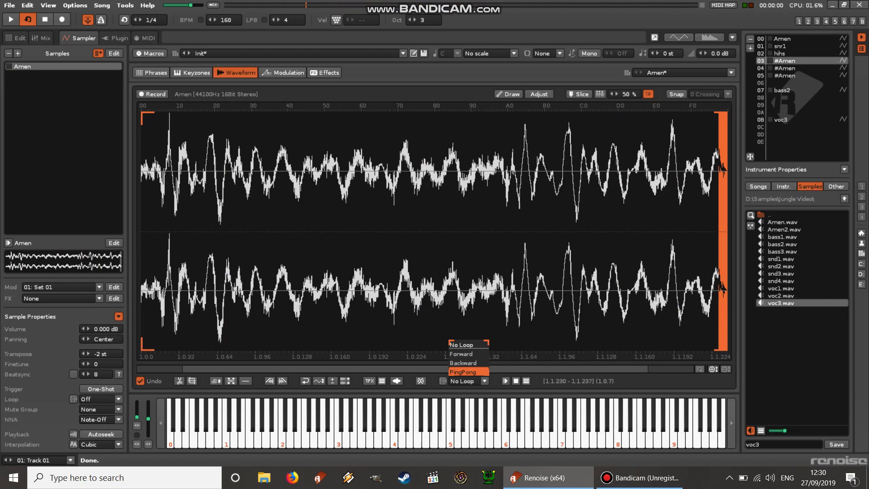
pyautogui.click(463, 354)
pyautogui.press('q')
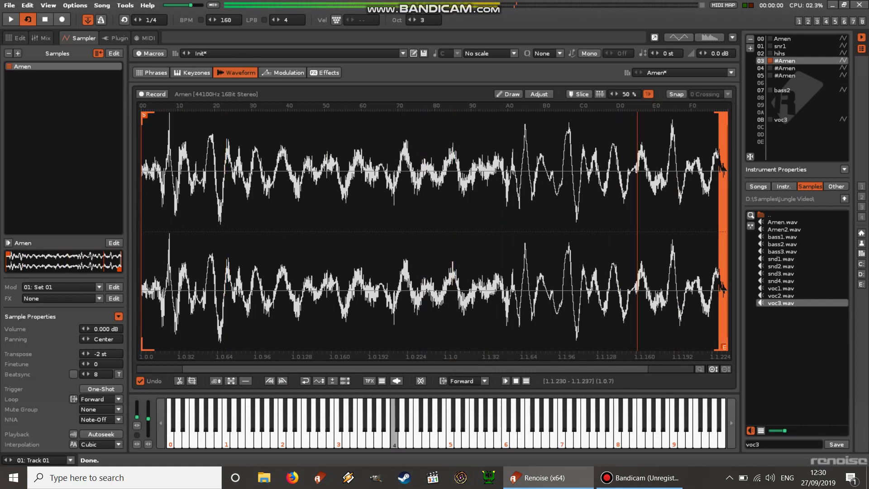
pyautogui.rightClick(788, 61)
pyautogui.click(788, 160)
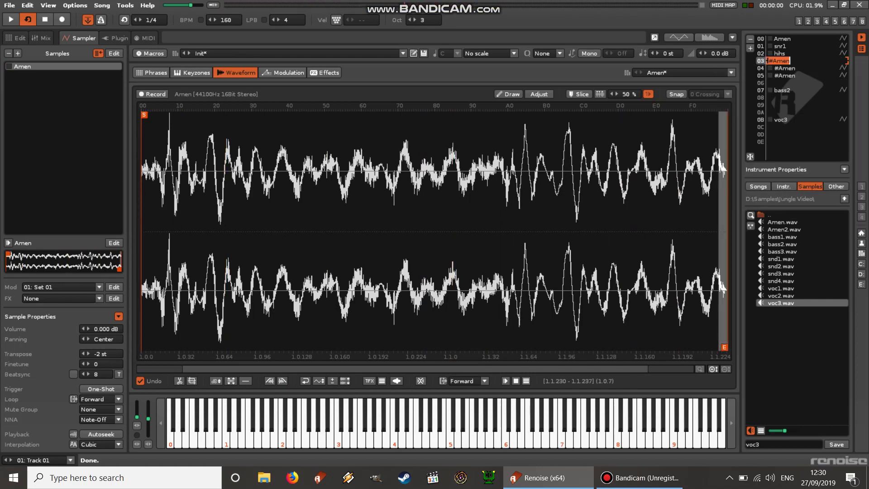
pyautogui.write('bds')
pyautogui.press('Return')
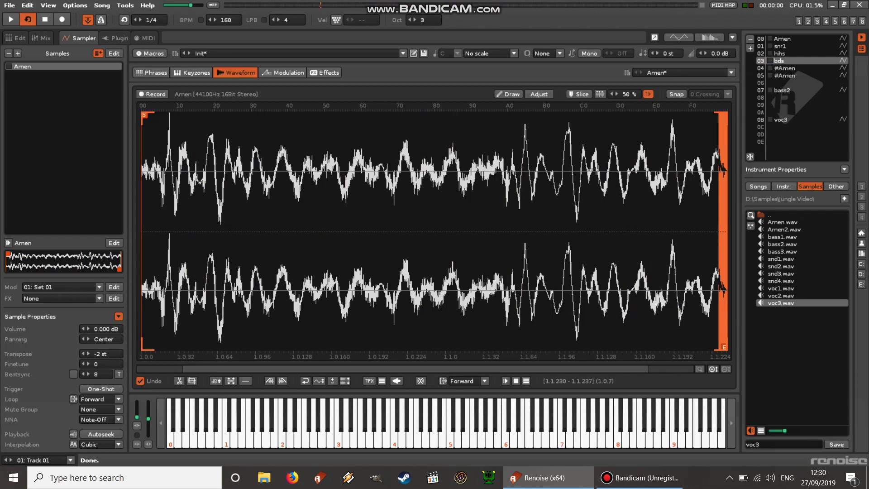
pyautogui.hotkey('ctrl', 'Down')
# - Delete the start of the fourth copy's waveform, keeping only the final part of the break
pyautogui.press('q')
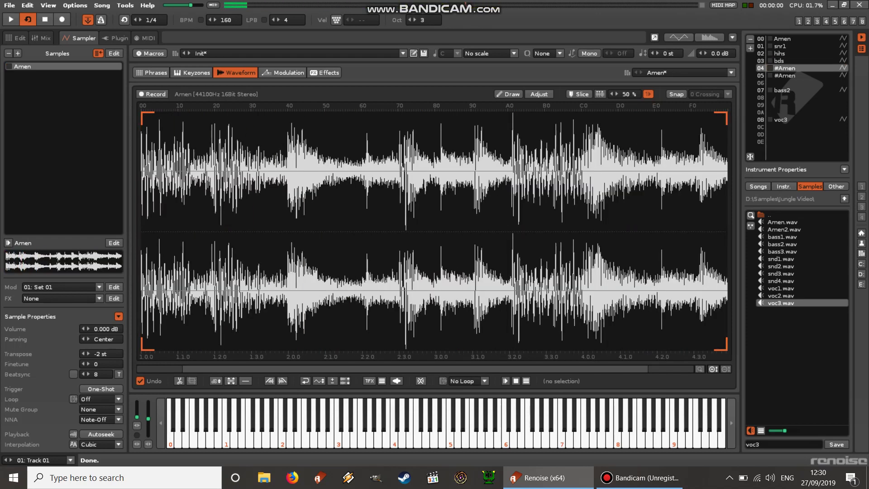
pyautogui.moveTo(582, 231); pyautogui.dragTo(140, 231)
pyautogui.press('Delete')
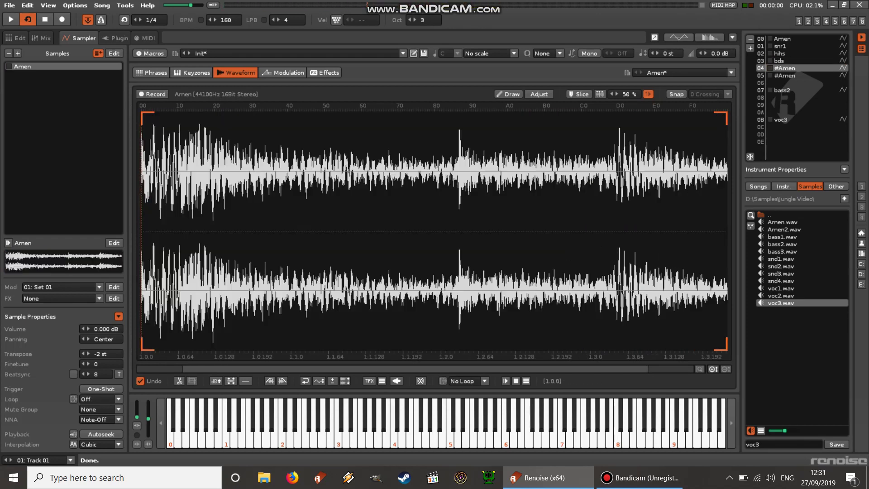
pyautogui.press('q')
pyautogui.press('q')
# - Set a Forward loop starting midway through the slice and rename the instrument snr2
pyautogui.click(469, 381)
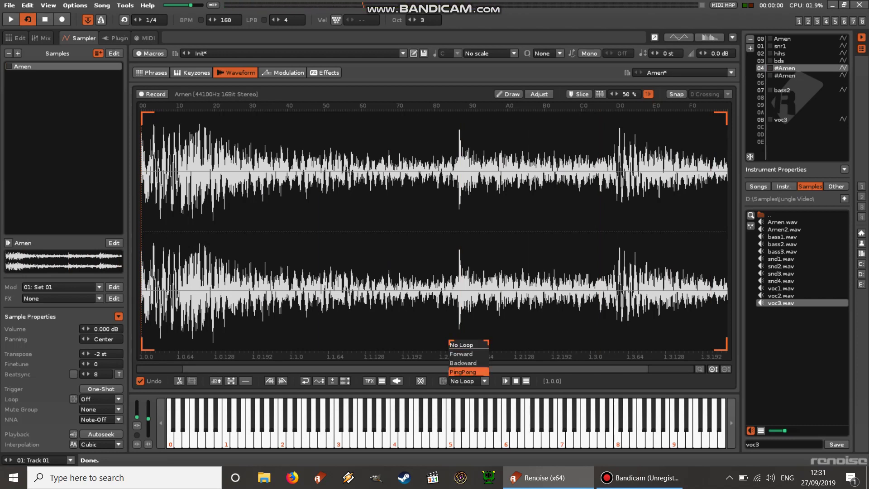
pyautogui.click(462, 354)
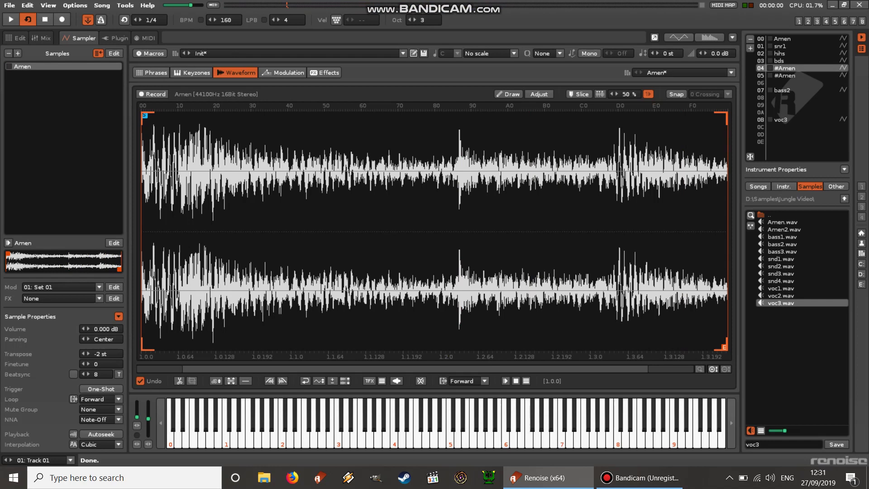
pyautogui.moveTo(144, 116); pyautogui.dragTo(459, 115)
pyautogui.press('q')
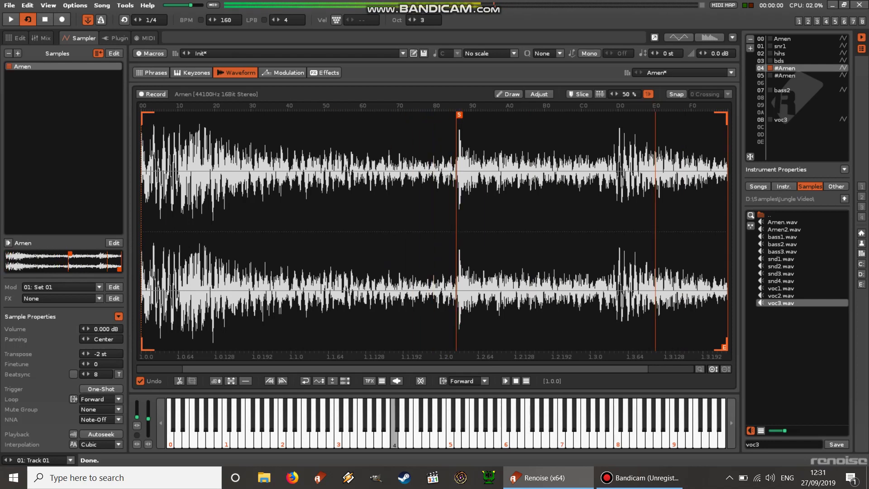
pyautogui.rightClick(781, 69)
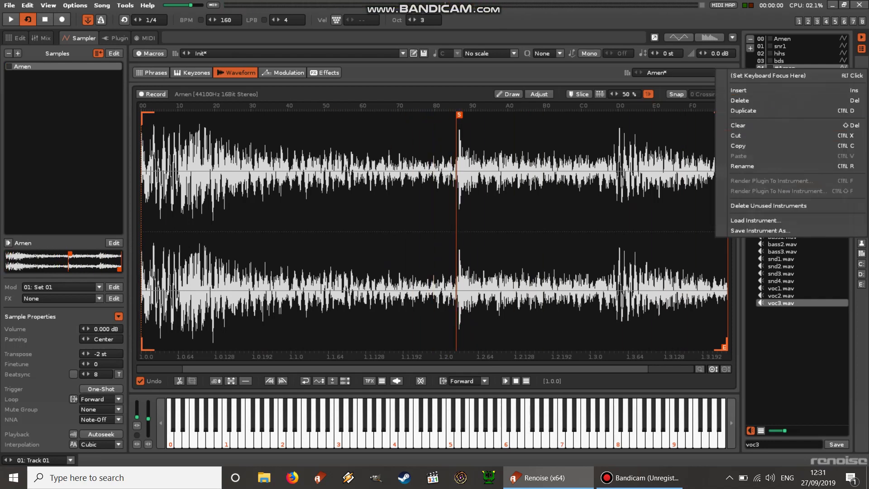
pyautogui.click(742, 166)
pyautogui.write('snr2')
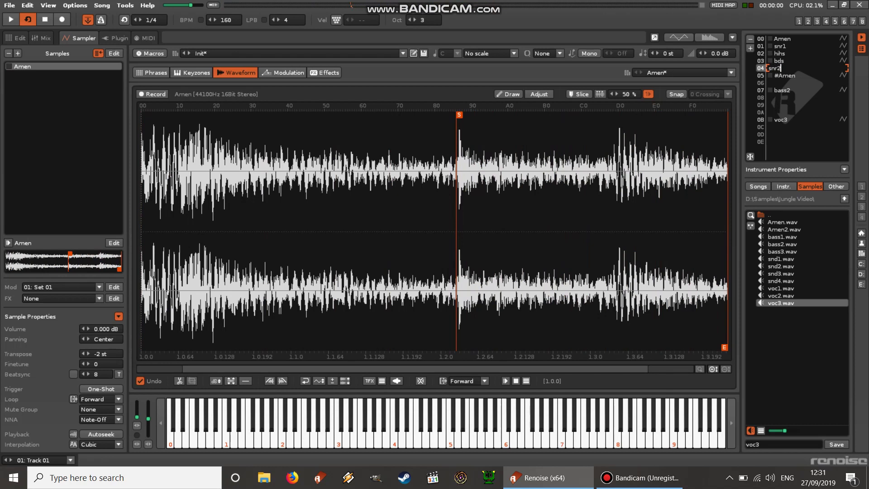
pyautogui.press('Return')
# - Delete everything from beat 2.0 to the end, then delete 1.0.0–1.3.247
pyautogui.press('Down')
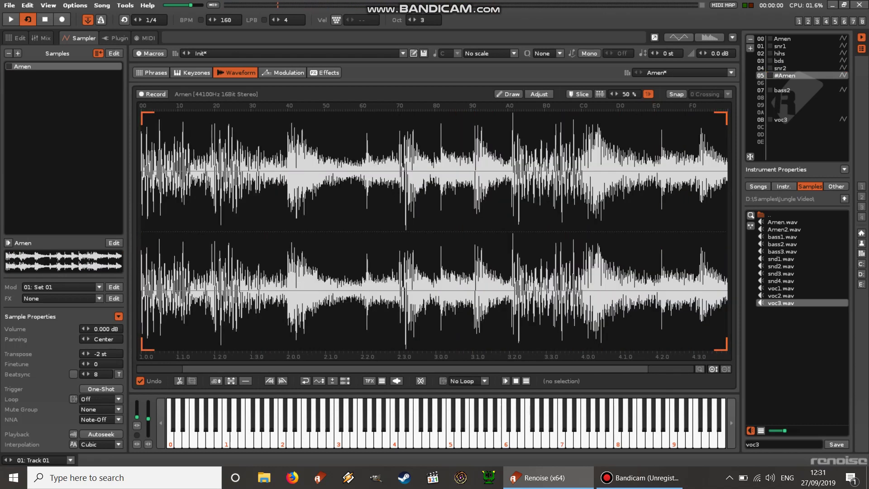
pyautogui.click(347, 166)
pyautogui.moveTo(365, 204); pyautogui.dragTo(729, 204)
pyautogui.press('Delete')
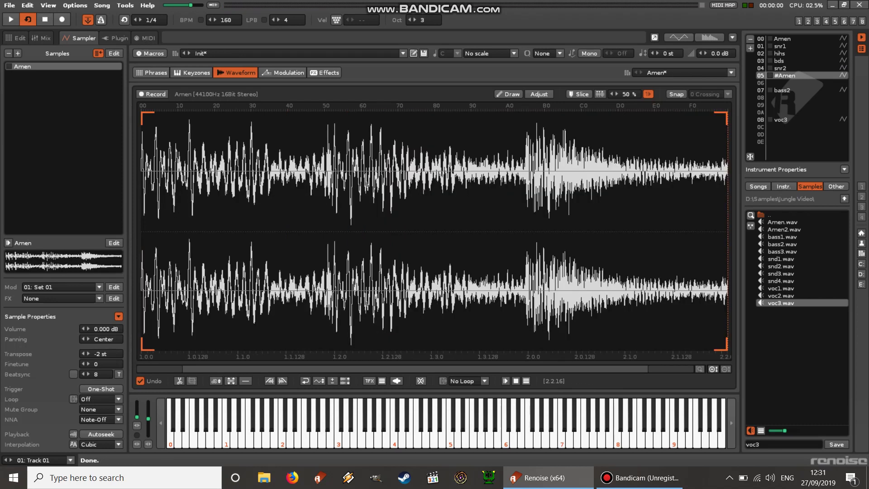
pyautogui.moveTo(524, 204); pyautogui.dragTo(140, 204)
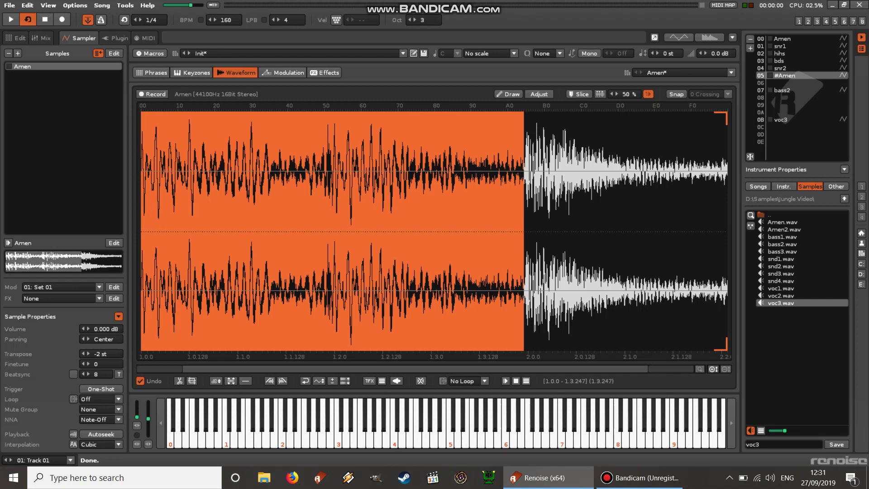
pyautogui.press('Delete')
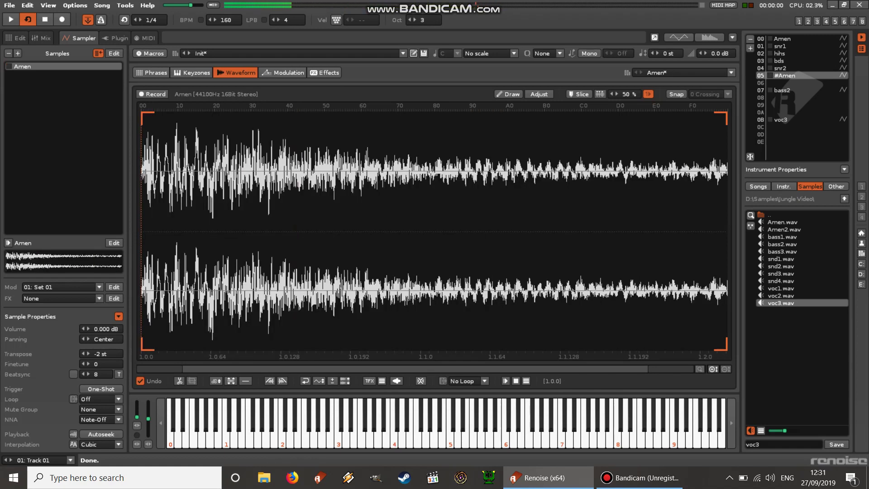
# - Clear the tail selection and keep the loop mode at No Loop
pyautogui.moveTo(717, 204); pyautogui.dragTo(728, 204)
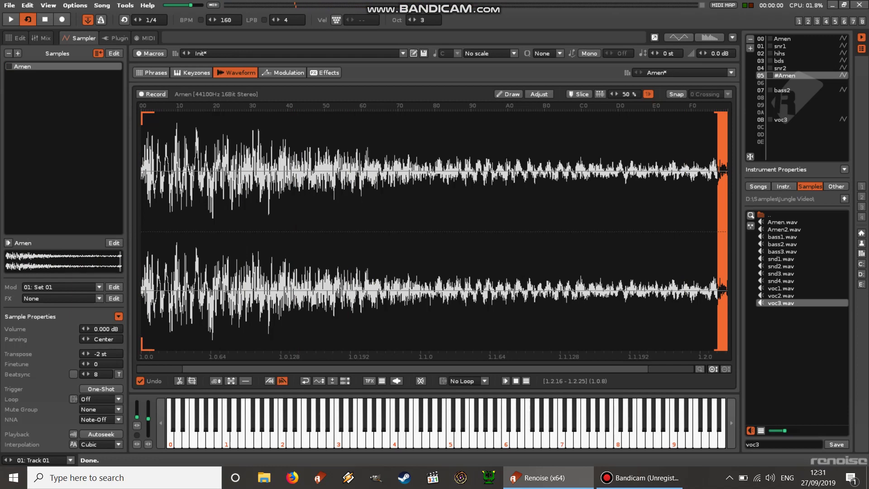
pyautogui.click(599, 204)
pyautogui.click(466, 381)
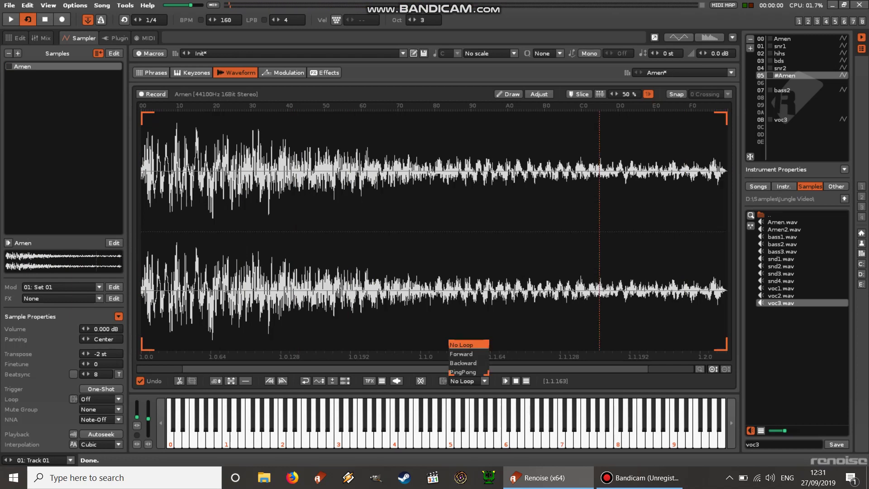
pyautogui.click(463, 345)
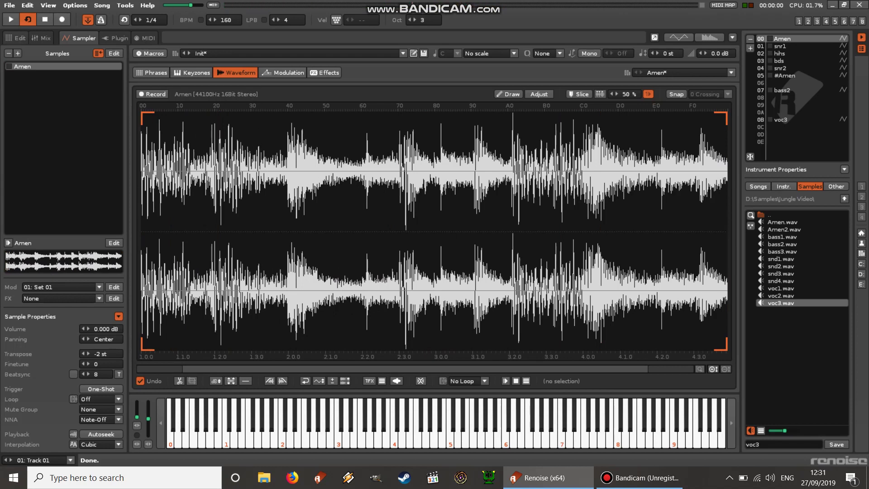
# - Enter a snr1 C-4 note at row 06 of Track 01
pyautogui.press('F1')
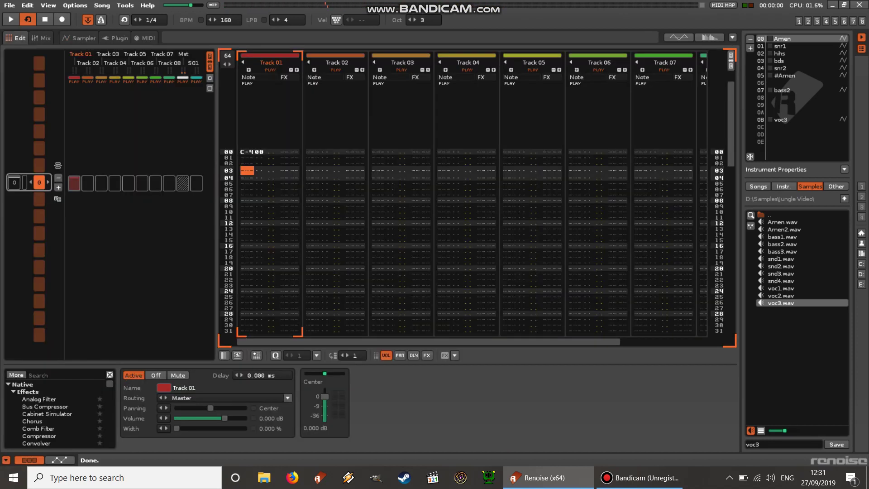
pyautogui.press('Up')
pyautogui.press('Up')
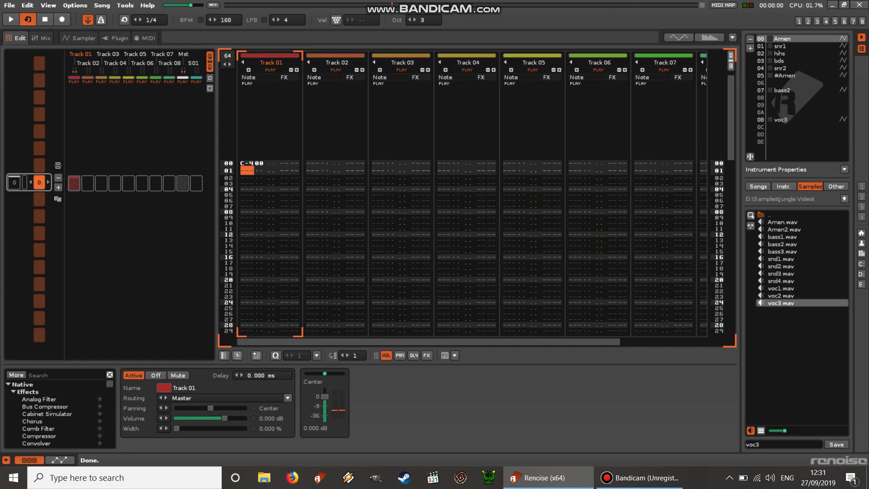
pyautogui.press('Down')
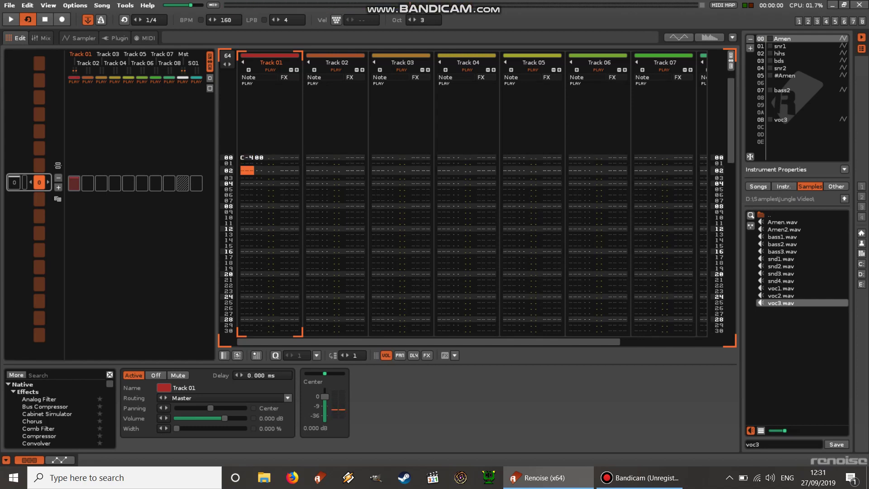
pyautogui.hotkey('ctrl', 'Down')
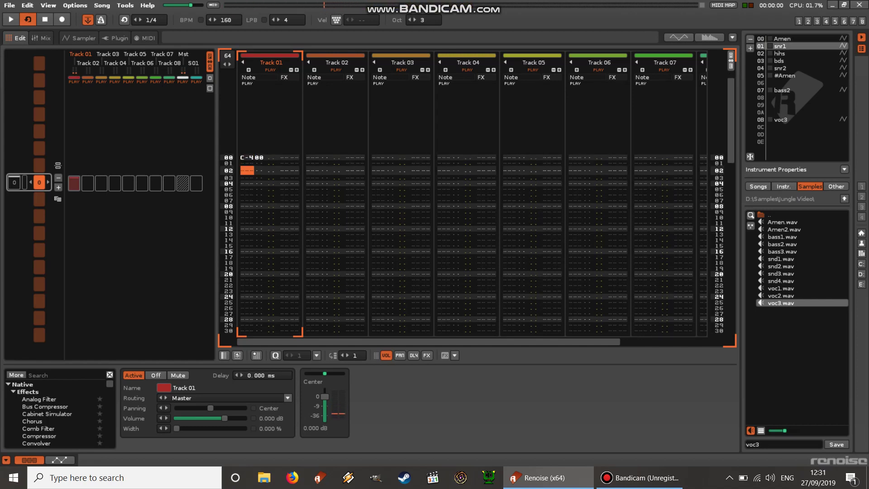
pyautogui.press('Down')
pyautogui.press('Down')
pyautogui.press('Down')
pyautogui.press('Down')
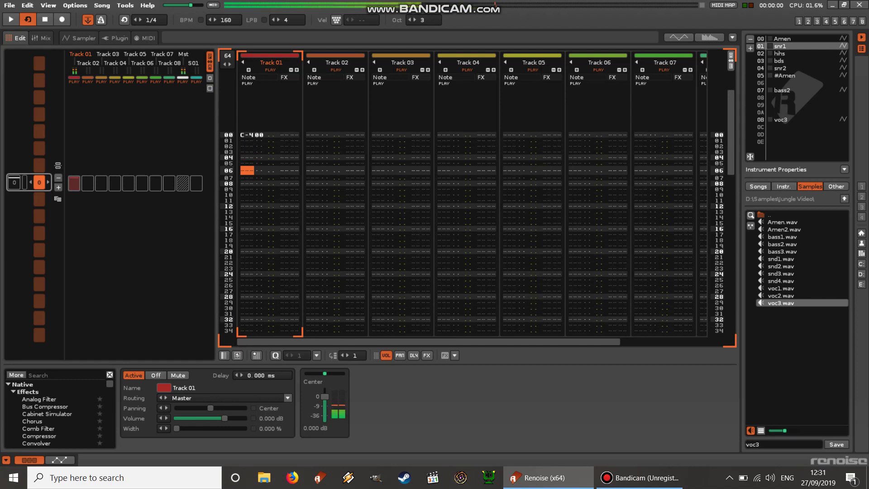
pyautogui.press('Escape')
pyautogui.press('q')
pyautogui.press('Down')
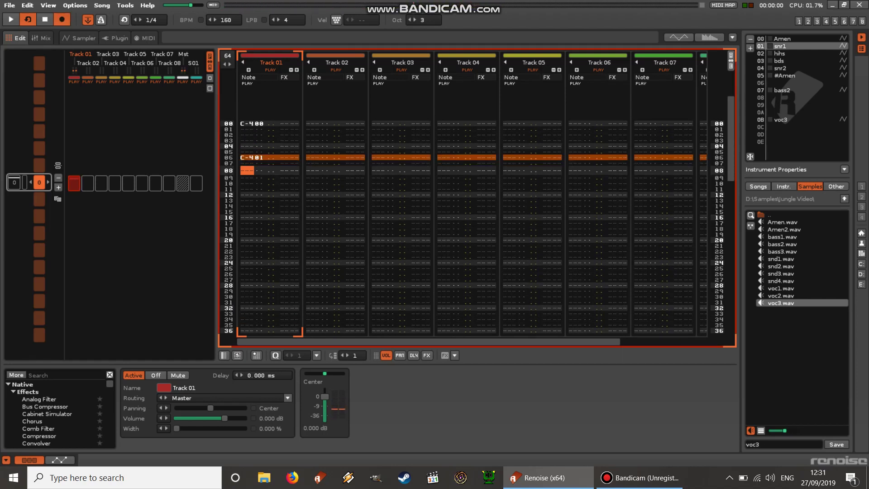
# - Enter a snr2 C-4 note at row 08 of Track 01
pyautogui.hotkey('ctrl', 'Down')
pyautogui.hotkey('ctrl', 'Down')
pyautogui.hotkey('ctrl', 'Down')
pyautogui.press('z')
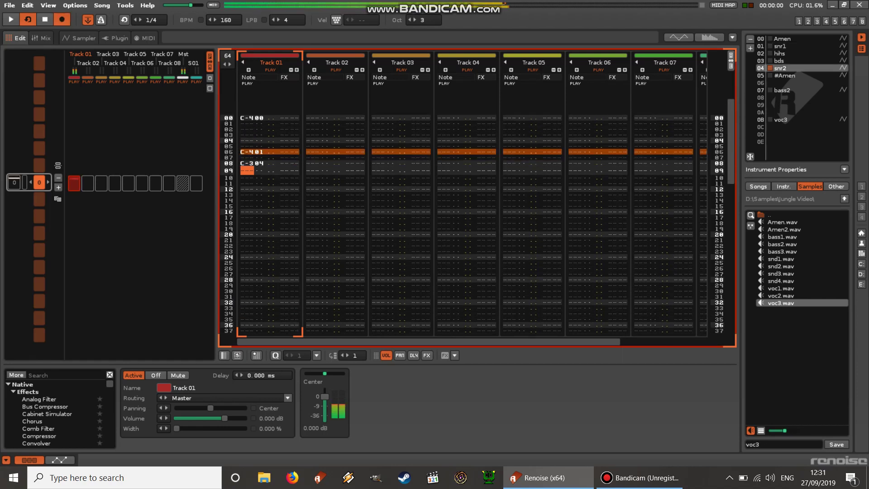
pyautogui.press('q')
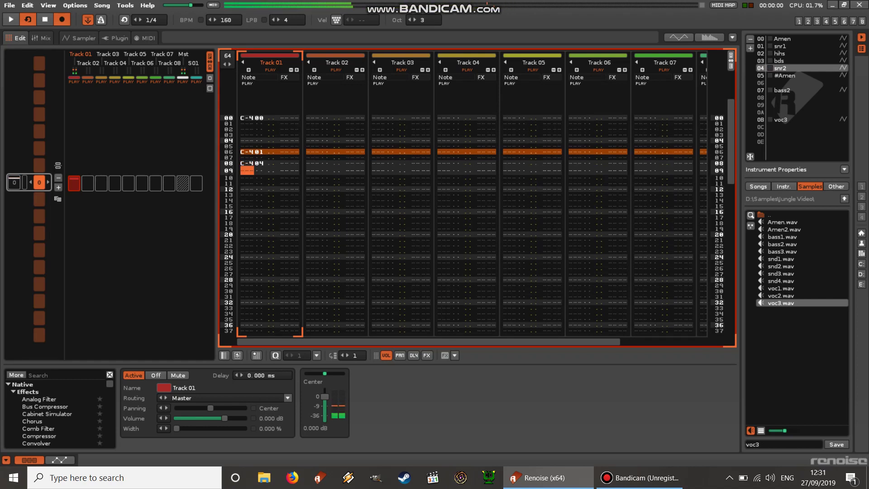
pyautogui.press('Down')
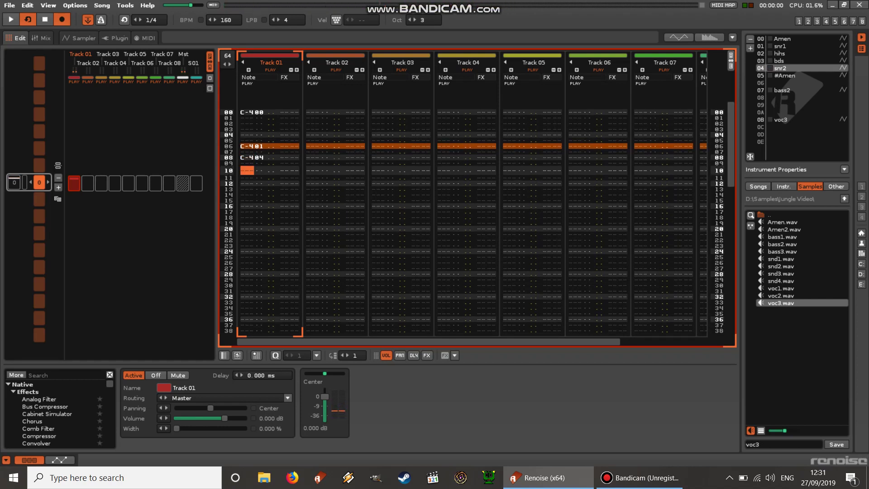
# - Rename the #Amen instrument to 'snr rrrrt' and move it up to slot 02
pyautogui.rightClick(781, 75)
pyautogui.click(706, 174)
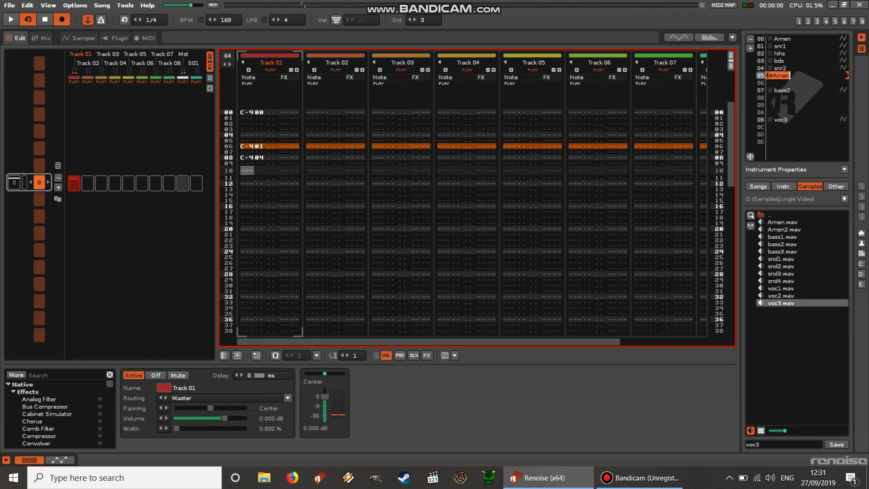
pyautogui.write('snr rrrrt')
pyautogui.press('Return')
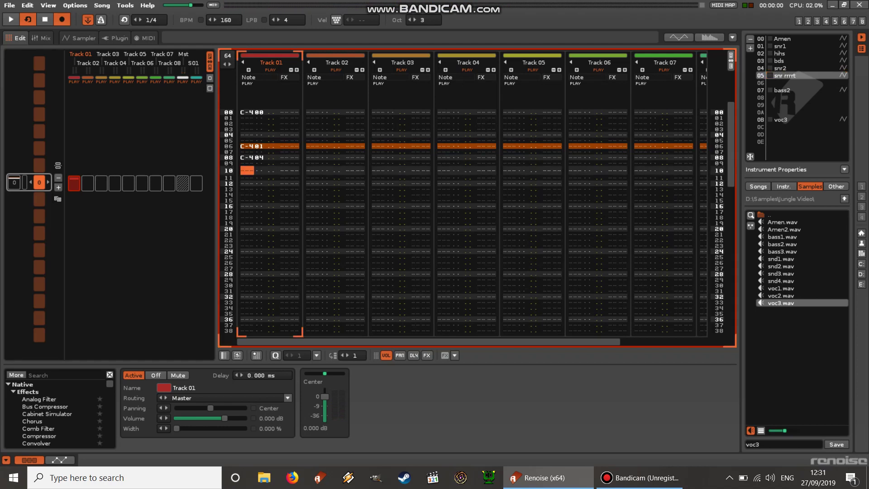
pyautogui.moveTo(781, 76); pyautogui.dragTo(782, 53)
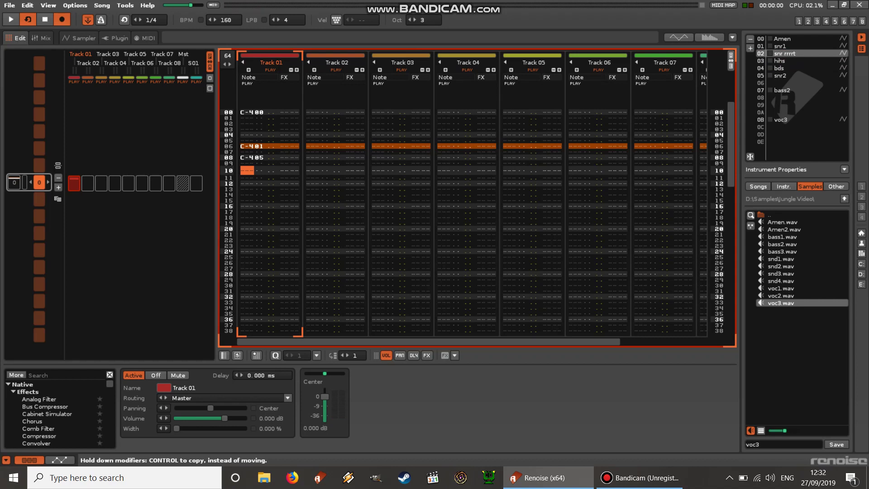
# - Enter a hihs hit on row 10, Amen hits on rows 16 and 20, and hihs on row 22
pyautogui.hotkey('ctrl', 'Down')
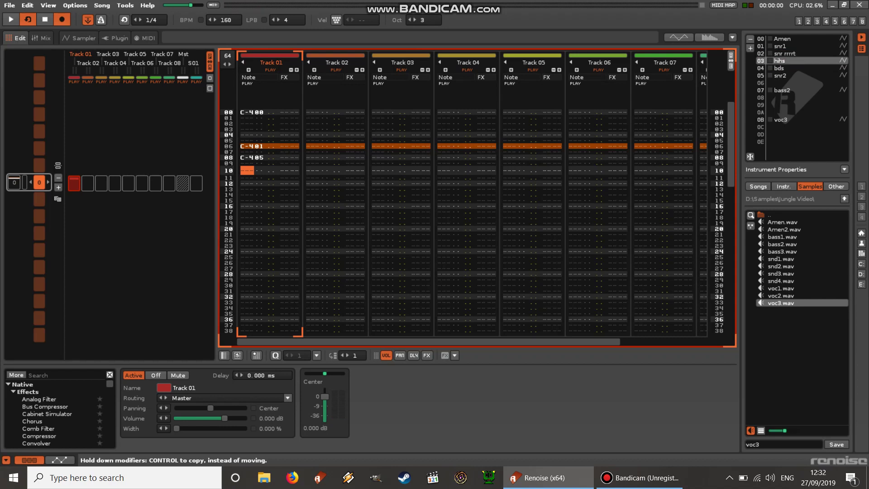
pyautogui.press('q')
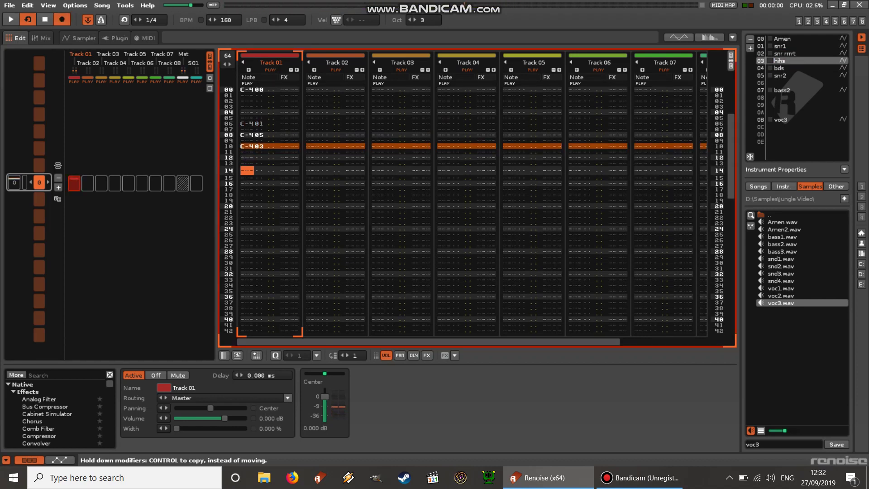
pyautogui.press('Down')
pyautogui.press('Down')
pyautogui.hotkey('ctrl', 'Up')
pyautogui.hotkey('ctrl', 'Up')
pyautogui.hotkey('ctrl', 'Up')
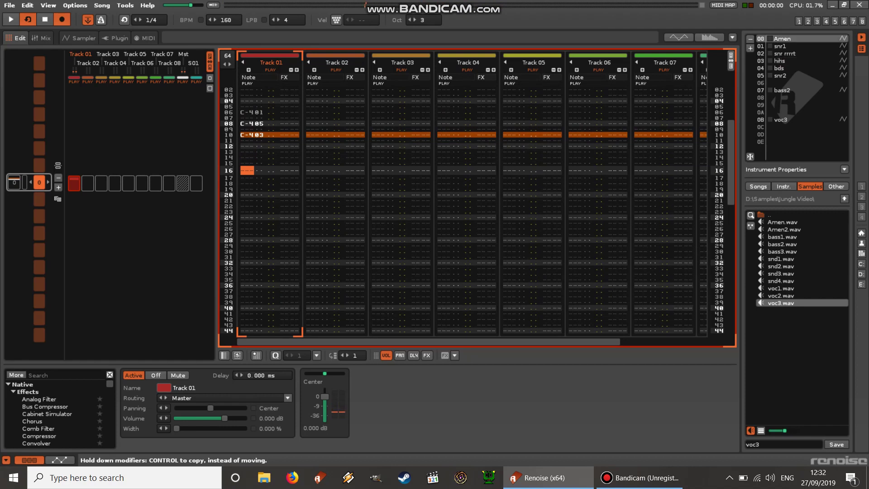
pyautogui.press('q')
pyautogui.press('Down')
pyautogui.press('Down')
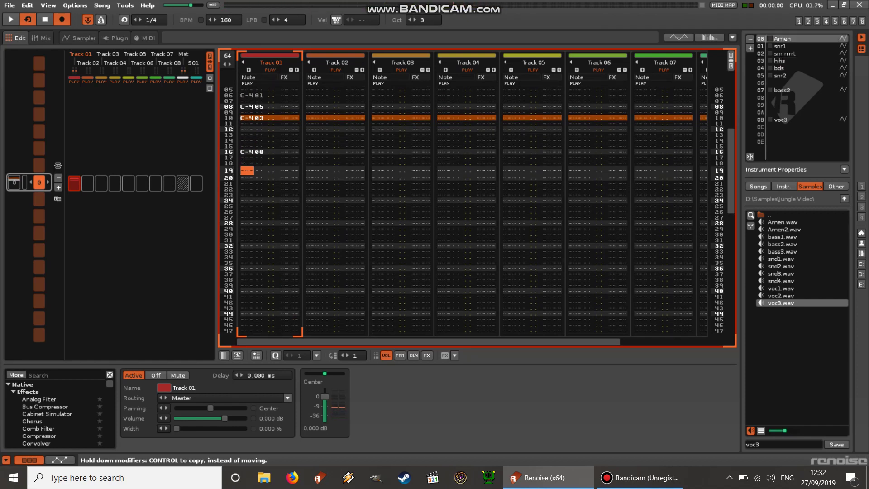
pyautogui.press('Down')
pyautogui.press('q')
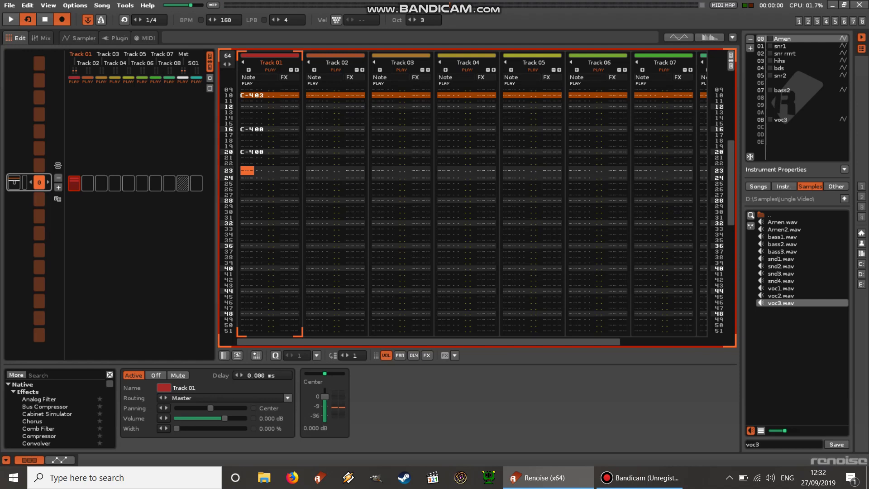
pyautogui.press('Down')
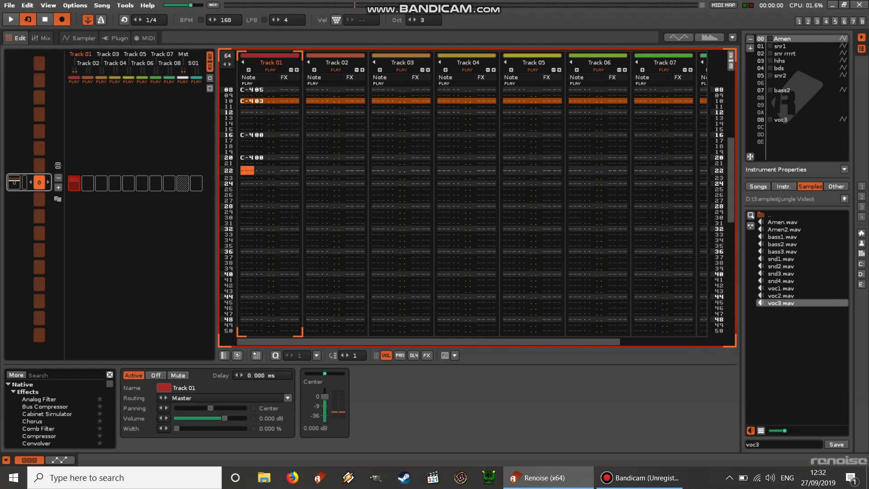
pyautogui.hotkey('ctrl', 'Down')
pyautogui.hotkey('ctrl', 'Down')
pyautogui.hotkey('ctrl', 'Down')
pyautogui.press('q')
pyautogui.press('Down')
pyautogui.press('Down')
pyautogui.press('Down')
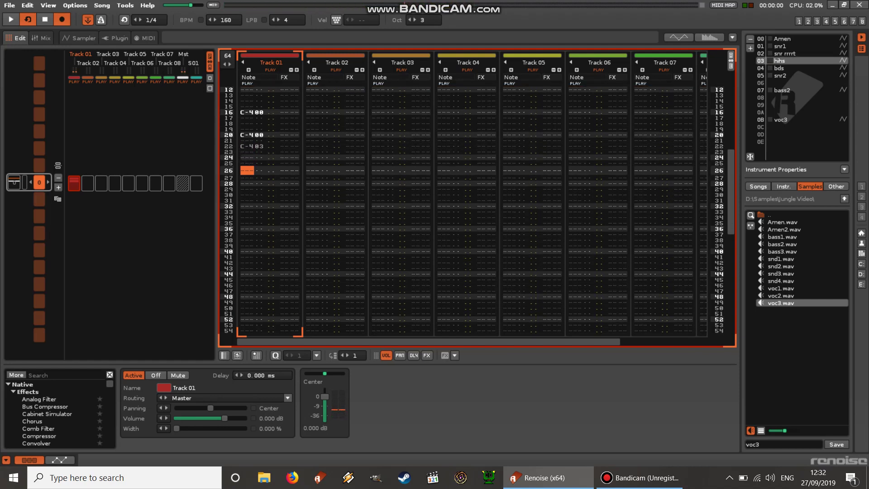
# - Add a four-note snr1 fill, a snr2 hit on row 31 and an Amen hit on row 32, then audition
pyautogui.hotkey('ctrl', 'Up')
pyautogui.hotkey('ctrl', 'Up')
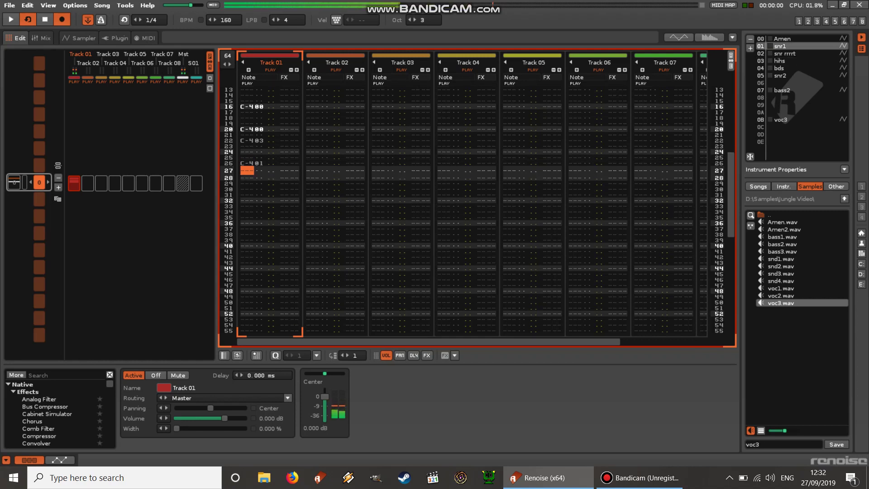
pyautogui.press('m')
pyautogui.press('n')
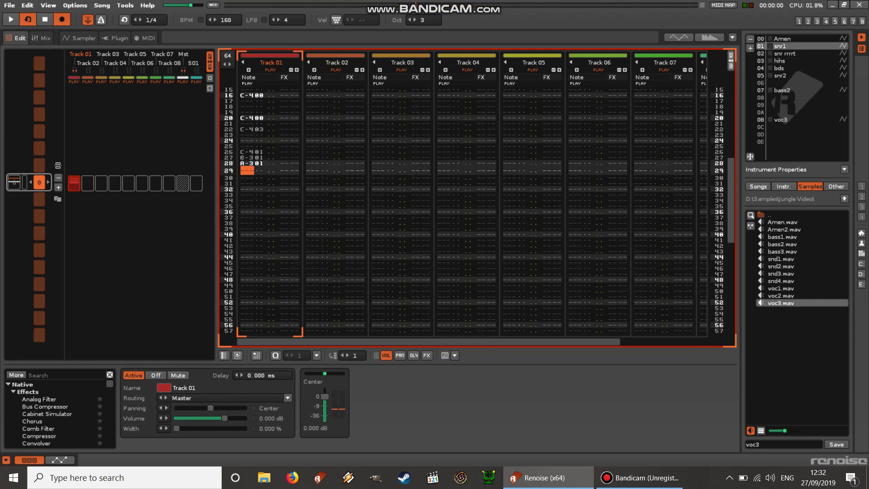
pyautogui.press('m')
pyautogui.press(',')
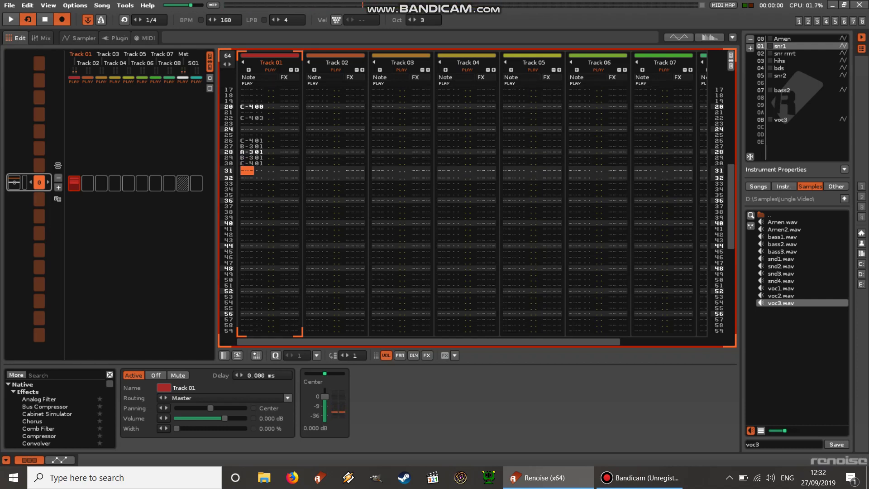
pyautogui.hotkey('ctrl', 'Down')
pyautogui.hotkey('ctrl', 'Down')
pyautogui.hotkey('ctrl', 'Down')
pyautogui.press(',')
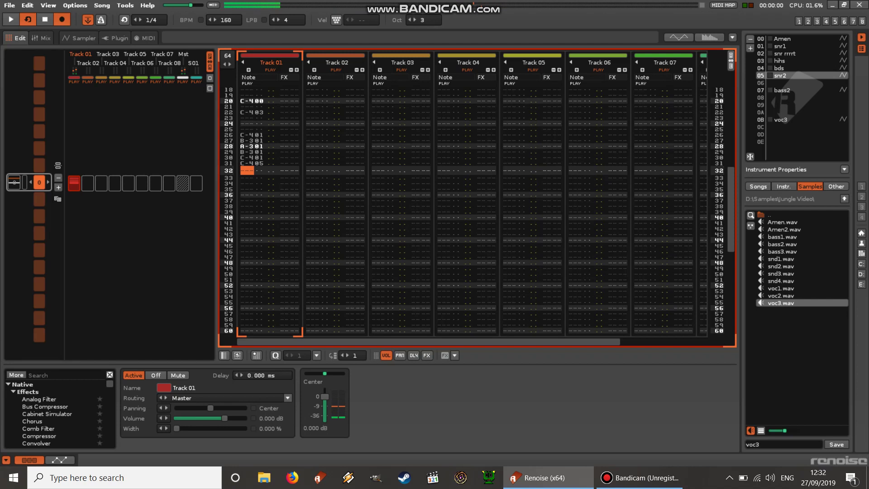
pyautogui.hotkey('ctrl', 'Up')
pyautogui.hotkey('ctrl', 'Up')
pyautogui.hotkey('ctrl', 'Up')
pyautogui.press(',')
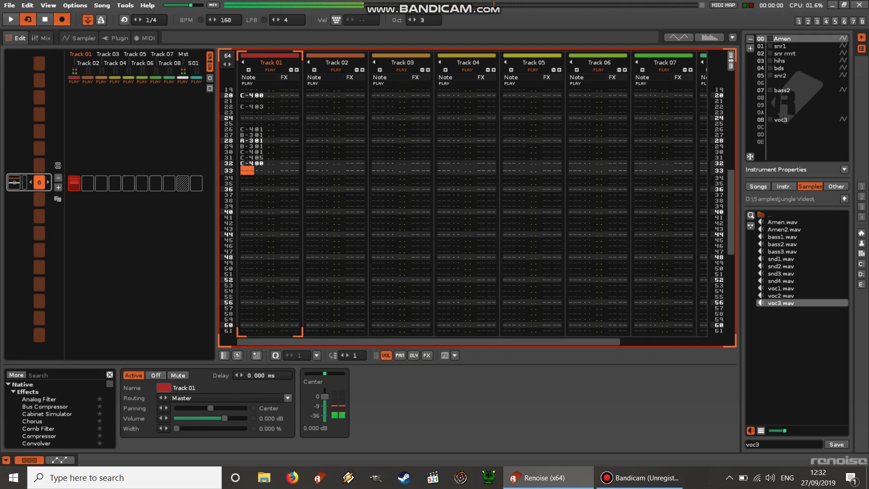
pyautogui.press('space')
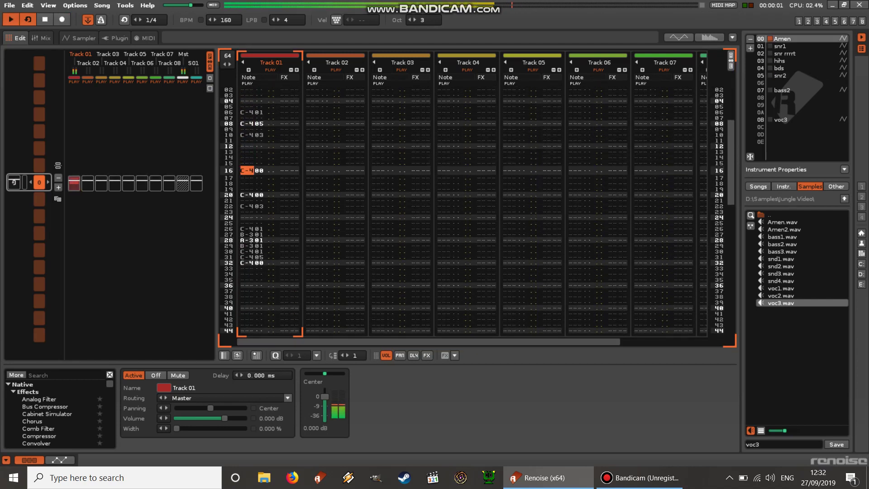
pyautogui.press('space')
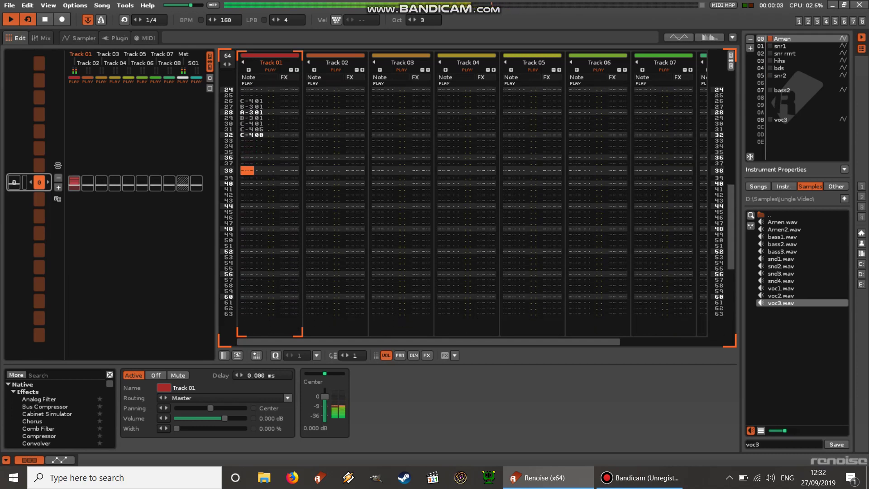
# - Place snr1 hits on rows 38 and 42 and snr2 hits on rows 39 and 41
pyautogui.press('Up')
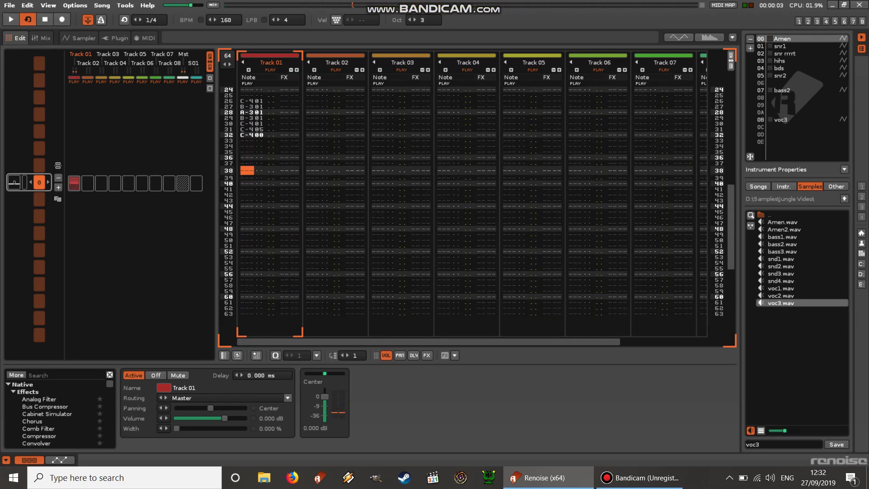
pyautogui.hotkey('ctrl', 'Down')
pyautogui.press('Escape')
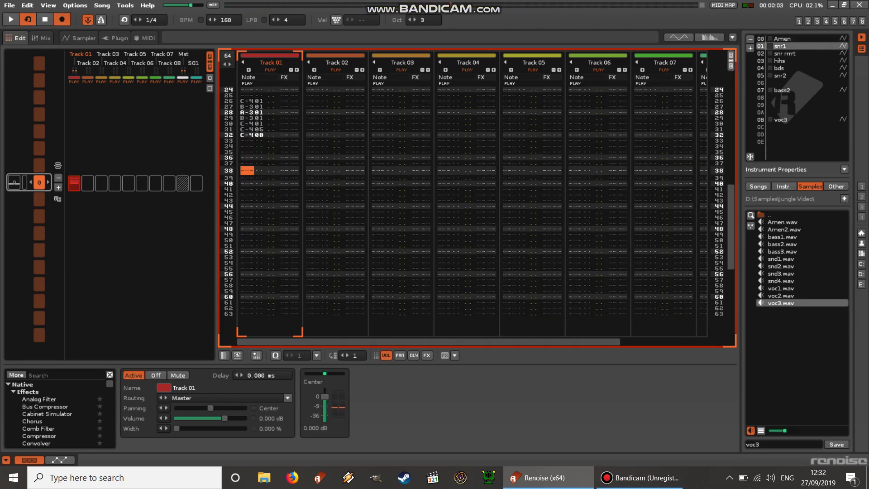
pyautogui.press('q')
pyautogui.hotkey('ctrl', 'Down')
pyautogui.hotkey('ctrl', 'Down')
pyautogui.hotkey('ctrl', 'Down')
pyautogui.press('q')
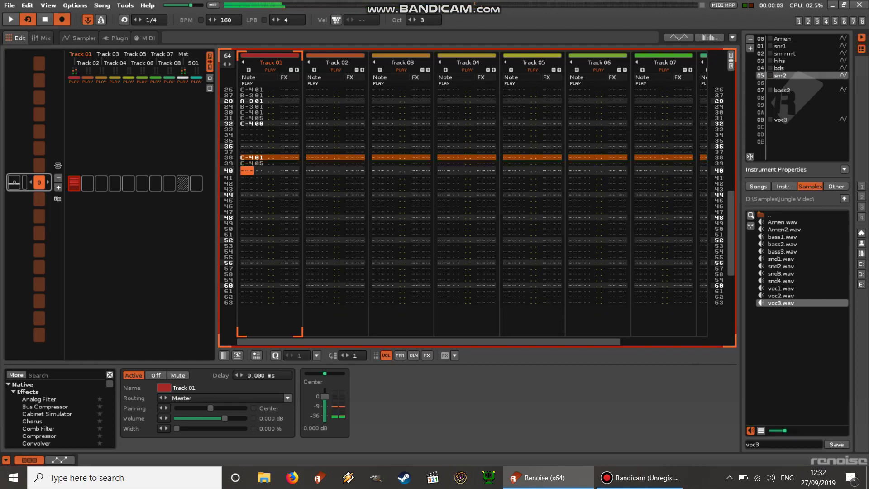
pyautogui.press('Down')
pyautogui.press('q')
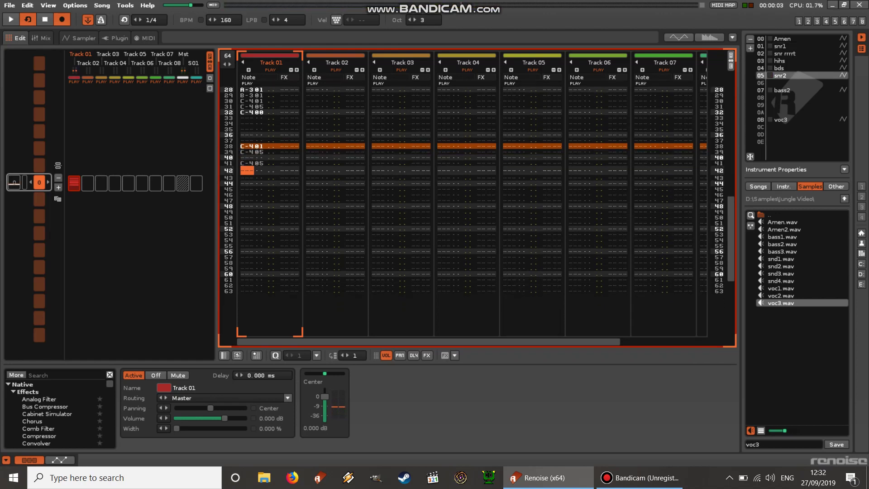
pyautogui.hotkey('ctrl', 'Up')
pyautogui.hotkey('ctrl', 'Up')
pyautogui.hotkey('ctrl', 'Up')
pyautogui.press('q')
# - Enter a hihs note on row 46, then pull it up to row 44
pyautogui.press('Down')
pyautogui.press('Down')
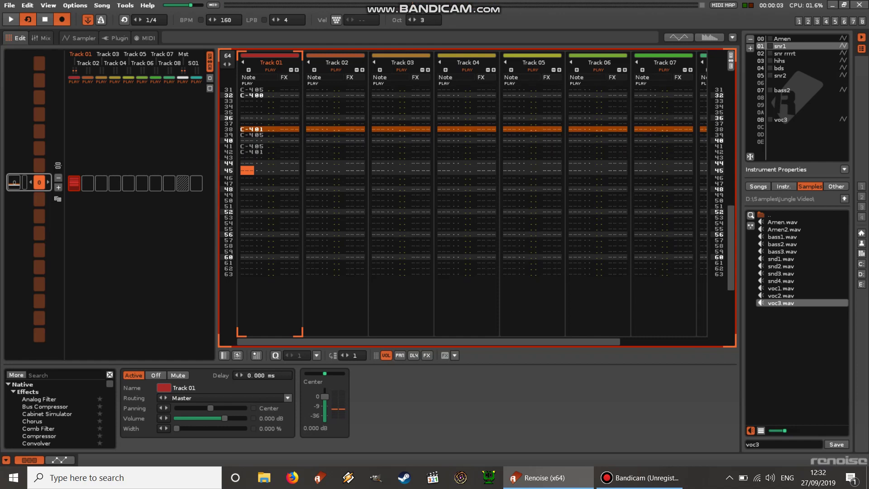
pyautogui.press('Down')
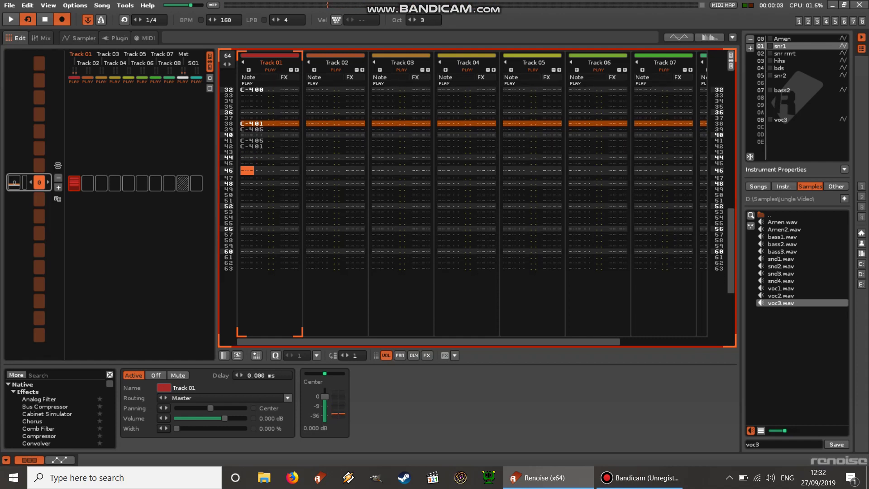
pyautogui.hotkey('ctrl', 'Down')
pyautogui.hotkey('ctrl', 'Down')
pyautogui.press('q')
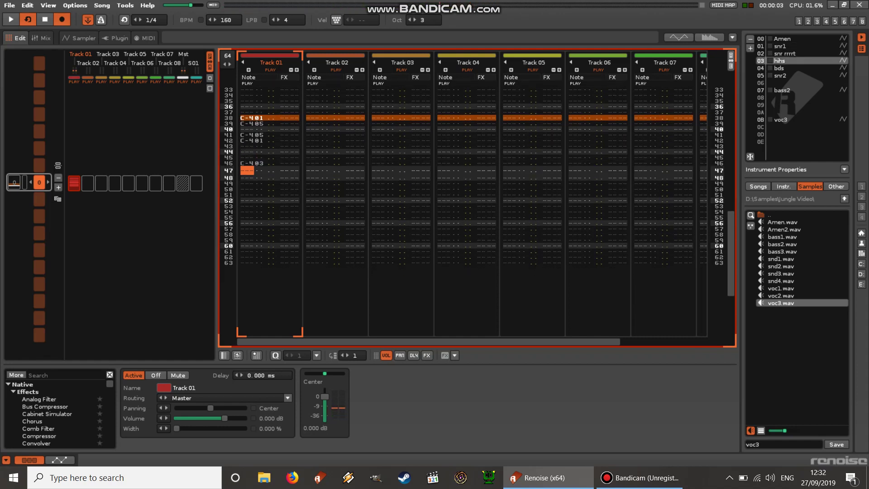
pyautogui.press('Up')
pyautogui.press('Right')
pyautogui.press('Right')
pyautogui.press('Right')
pyautogui.press('Right')
pyautogui.press('Left')
pyautogui.press('Left')
pyautogui.press('Left')
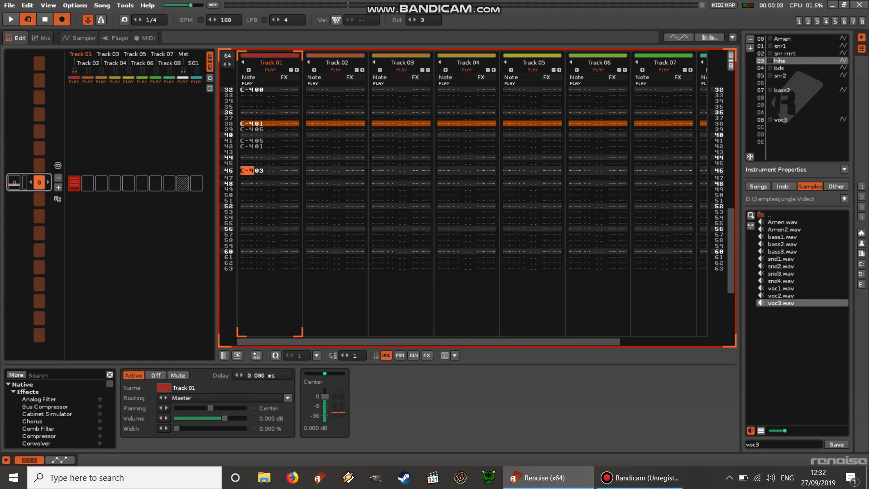
pyautogui.press('Up')
pyautogui.press('Up')
pyautogui.press('BackSpace')
pyautogui.press('BackSpace')
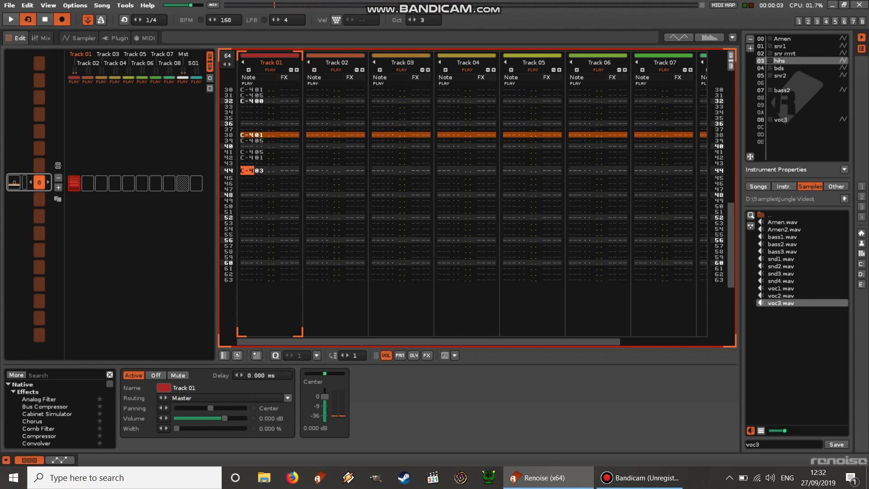
pyautogui.press('Right')
pyautogui.press('Right')
pyautogui.press('Right')
pyautogui.press('Right')
pyautogui.press('Right')
pyautogui.write('dddd')
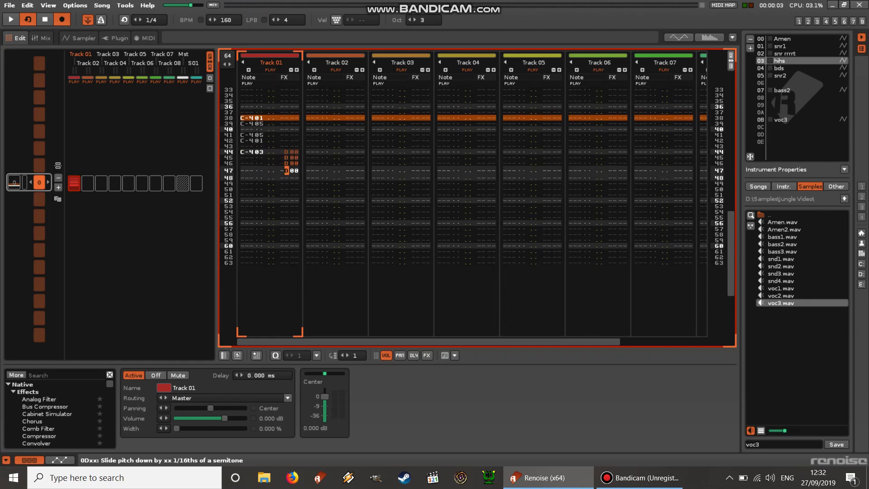
# - Look up the slide pitch commands in the effect command list from row 44's effect value
pyautogui.press('Up')
pyautogui.press('Up')
pyautogui.press('Up')
pyautogui.press('Right')
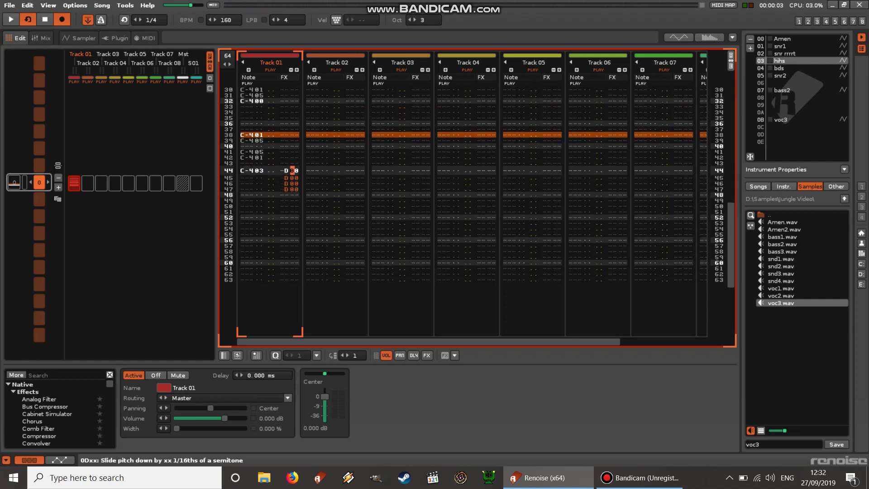
pyautogui.click(454, 355)
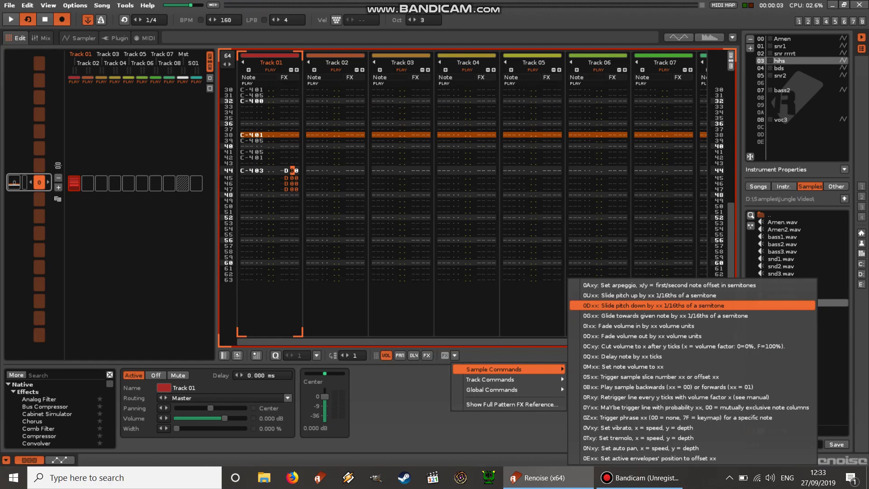
pyautogui.press('Up')
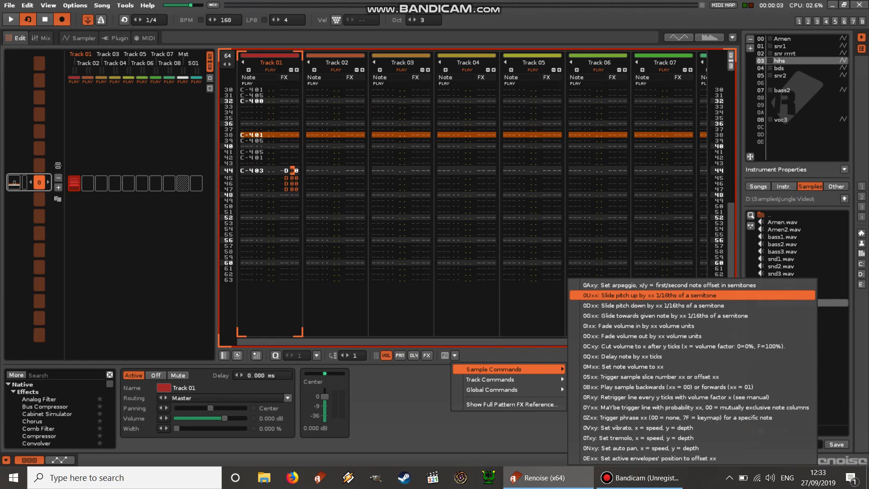
pyautogui.press('Down')
pyautogui.press('Return')
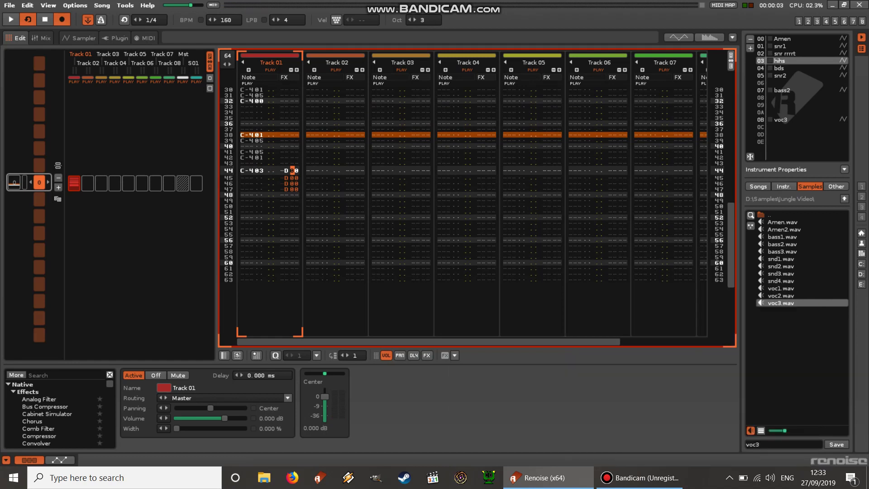
# - Set the slides on rows 44–47 to D20 and place an Amen hit on row 48
pyautogui.press('2')
pyautogui.press('2')
pyautogui.press('2')
pyautogui.press('2')
pyautogui.press('Left')
pyautogui.press('Left')
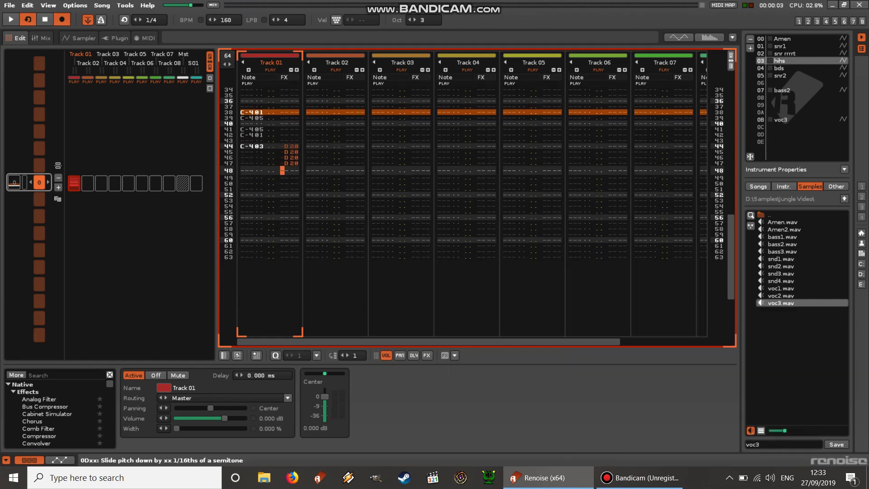
pyautogui.press('Left')
pyautogui.press('Left')
pyautogui.press('Left')
pyautogui.hotkey('ctrl', 'Up')
pyautogui.hotkey('ctrl', 'Up')
pyautogui.hotkey('ctrl', 'Up')
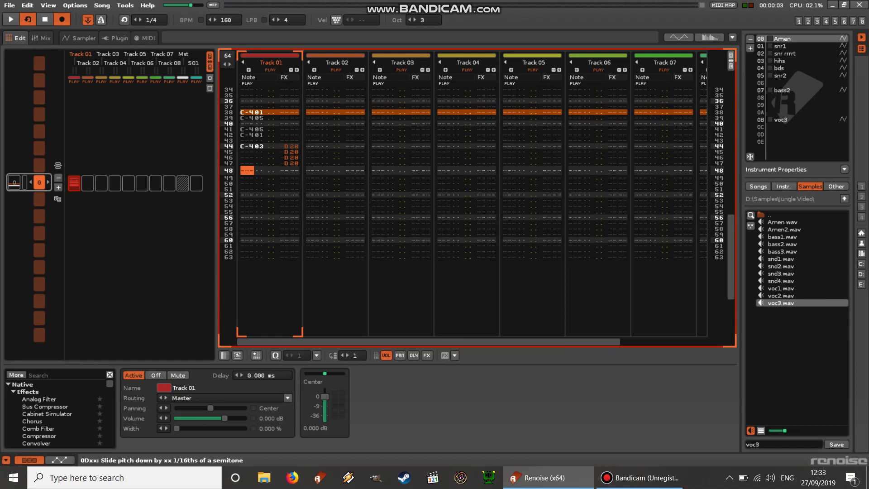
pyautogui.press('q')
# - Add a lower C-3 snr2 note on row 60 and play the break back
pyautogui.press('Down')
pyautogui.press('Down')
pyautogui.press('Down')
pyautogui.press('Down')
pyautogui.press('Down')
pyautogui.press('Down')
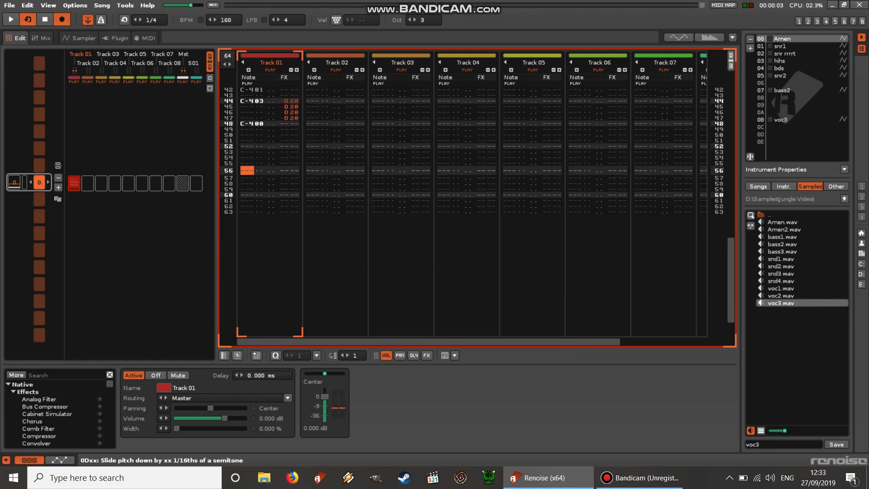
pyautogui.press('Down')
pyautogui.press('Down')
pyautogui.press('Down')
pyautogui.hotkey('ctrl', 'Down')
pyautogui.hotkey('ctrl', 'Down')
pyautogui.hotkey('ctrl', 'Down')
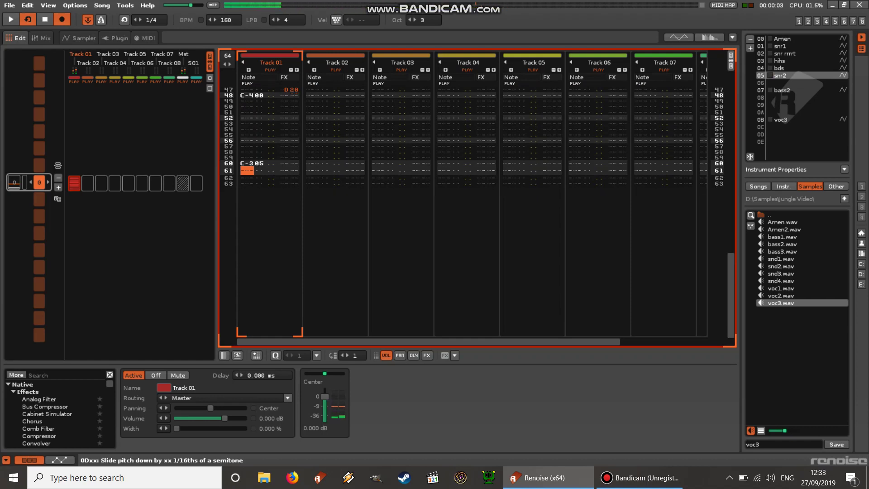
pyautogui.press('z')
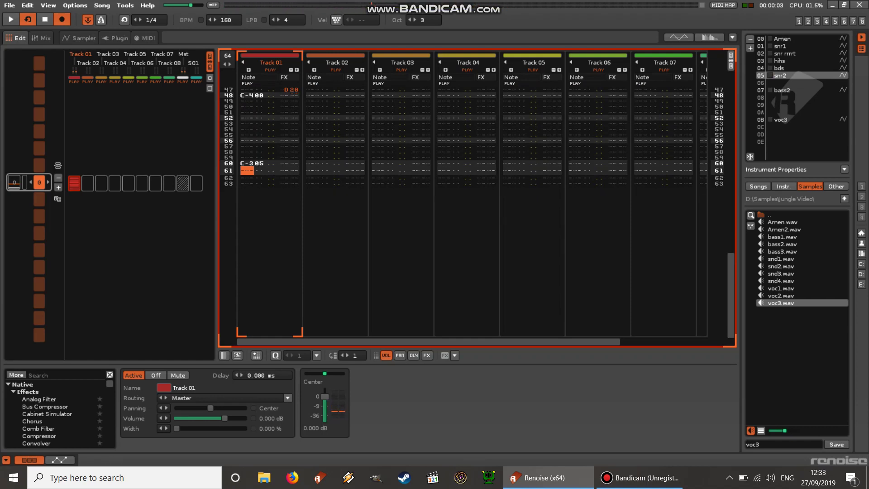
pyautogui.press('space')
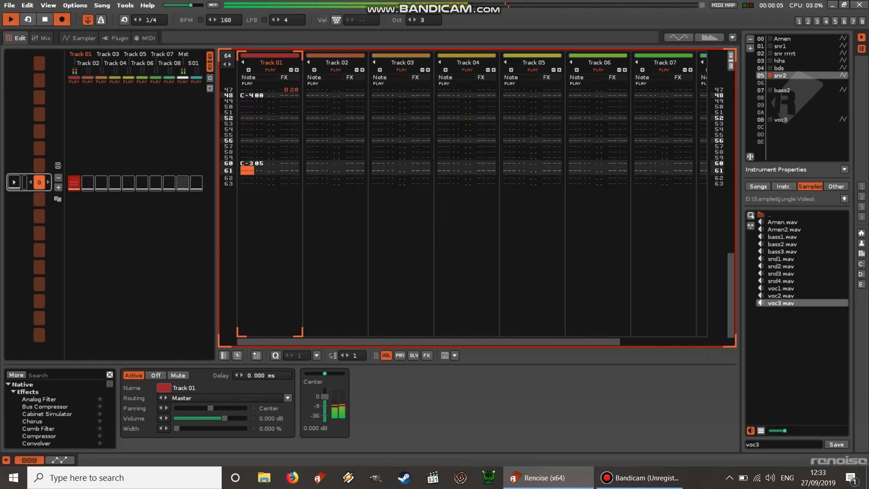
pyautogui.press('space')
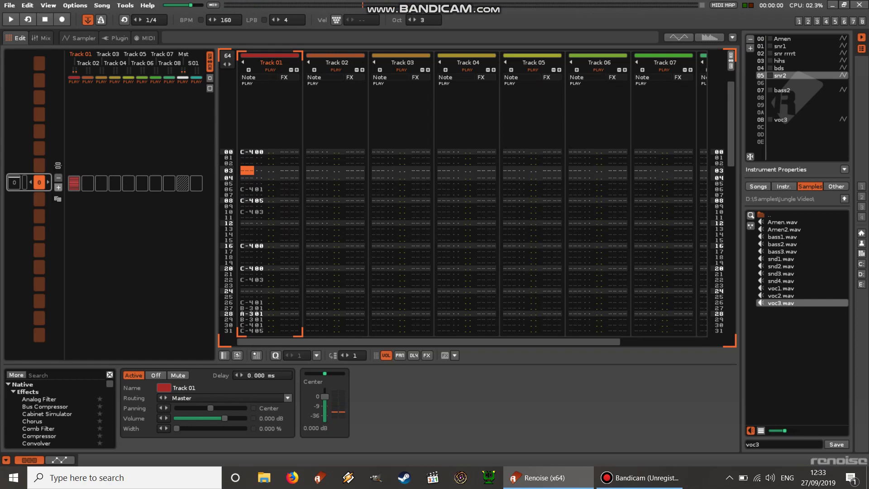
# - Create a second pattern holding Track 01's break copy, select it, and choose snr1
pyautogui.hotkey('ctrl', 'Return')
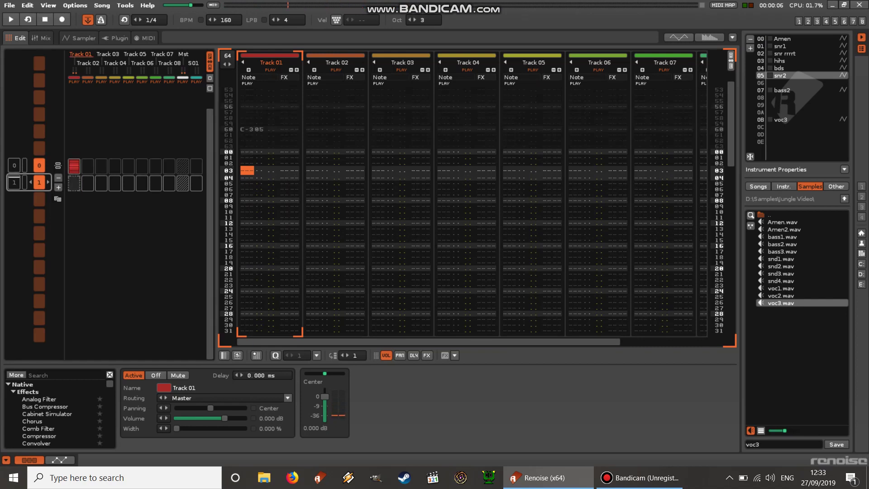
pyautogui.moveTo(73, 166); pyautogui.dragTo(74, 183)
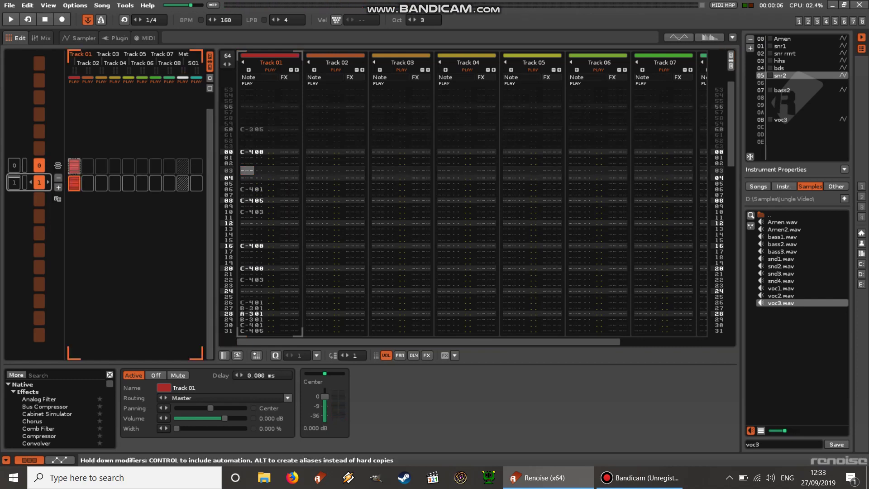
pyautogui.click(74, 183)
pyautogui.hotkey('ctrl', 'Up')
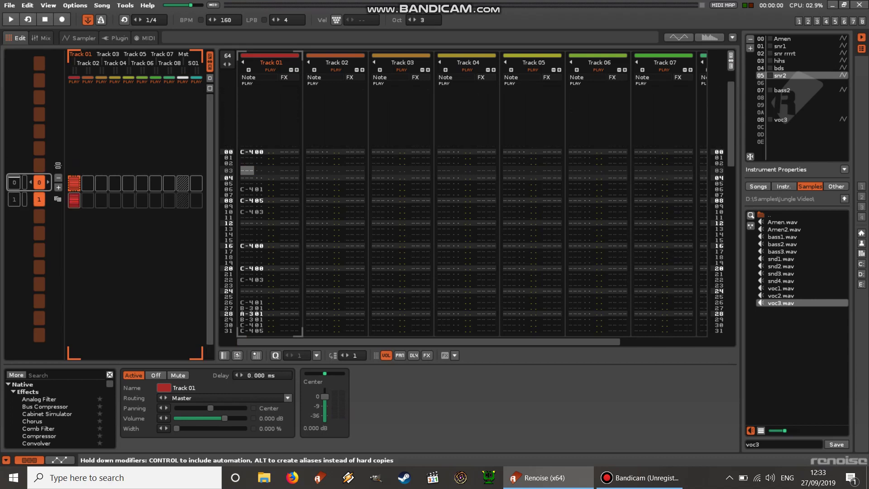
pyautogui.hotkey('ctrl', 'Down')
pyautogui.click(247, 170)
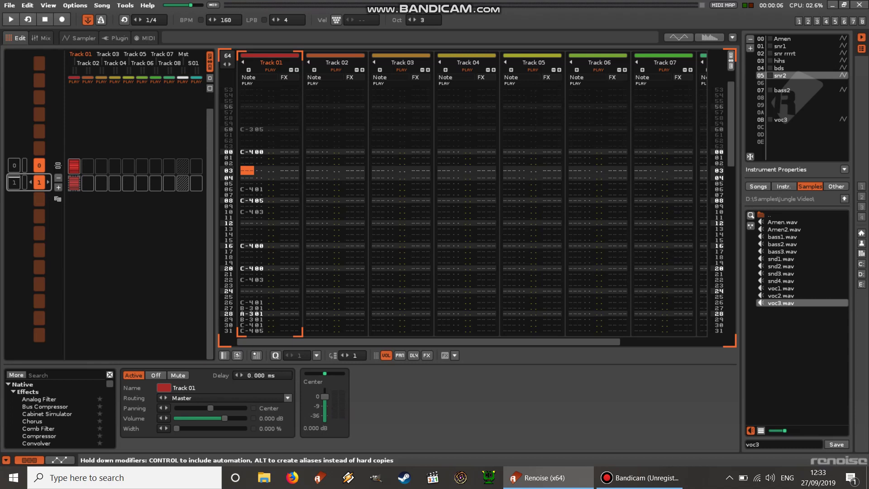
pyautogui.click(780, 45)
pyautogui.press('Down')
pyautogui.press('Down')
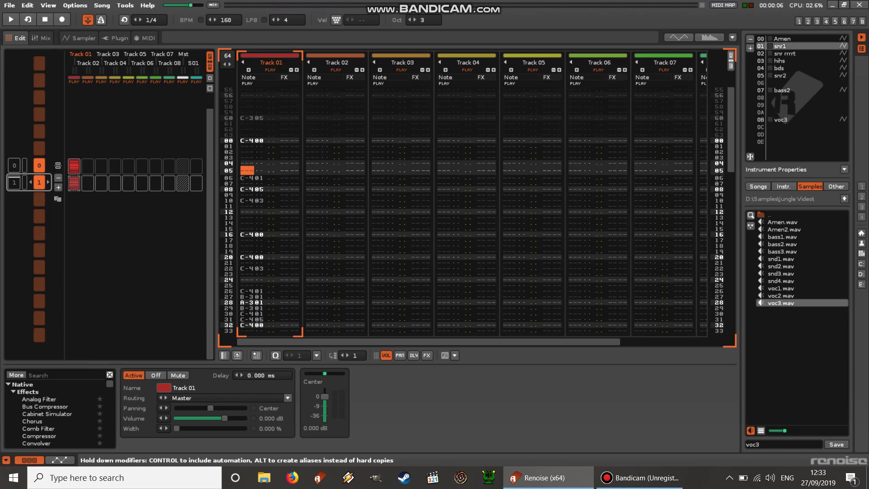
# - Enter a snr rrrt snare on row 06 with U40 pitch-up slides on rows 08–11
pyautogui.press('Down')
pyautogui.click(780, 53)
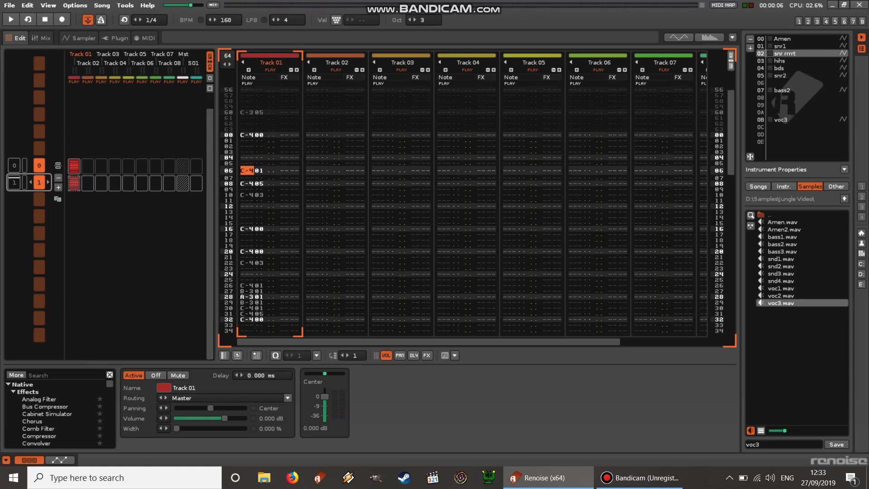
pyautogui.press('Escape')
pyautogui.press('q')
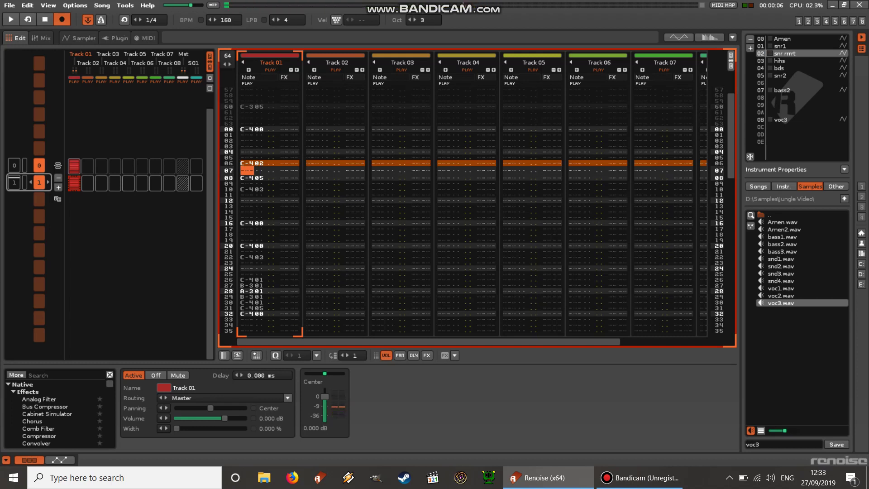
pyautogui.press('Down')
pyautogui.press('Down')
pyautogui.press('Down')
pyautogui.press('Down')
pyautogui.press('Down')
pyautogui.press('Down')
pyautogui.press('Up')
pyautogui.press('Up')
pyautogui.press('Up')
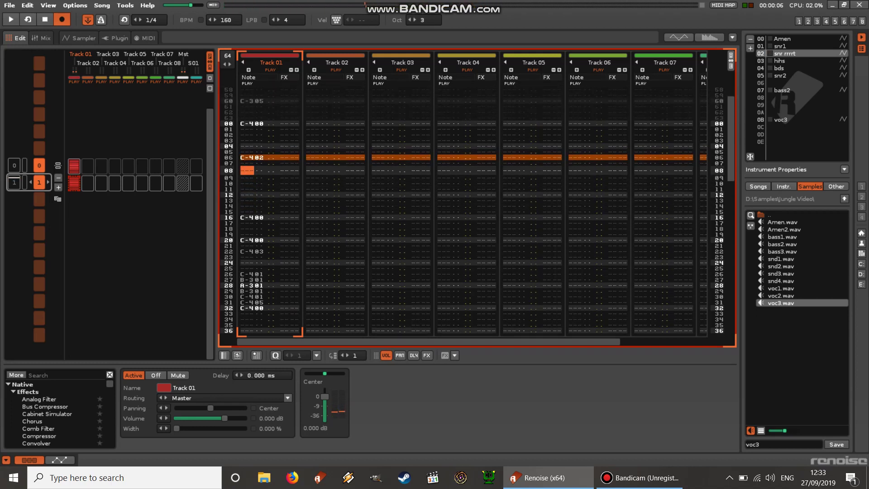
pyautogui.press('Right')
pyautogui.press('Right')
pyautogui.press('Right')
pyautogui.press('Right')
pyautogui.press('Right')
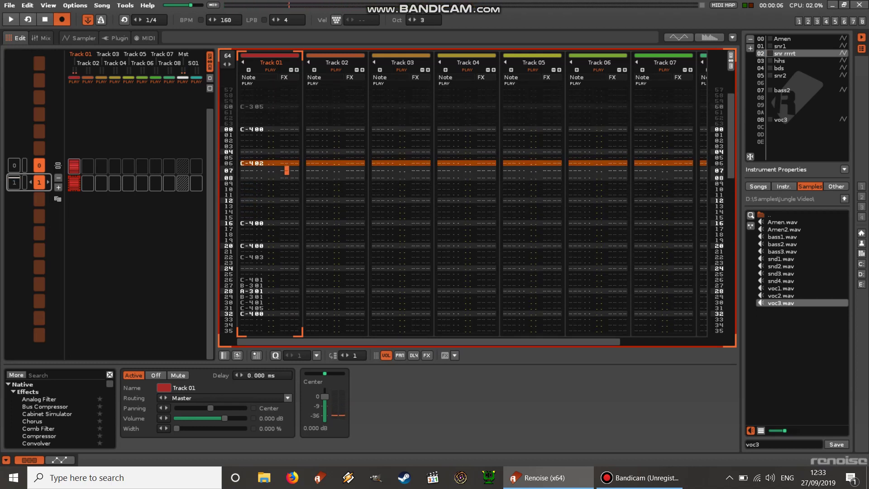
pyautogui.press('Down')
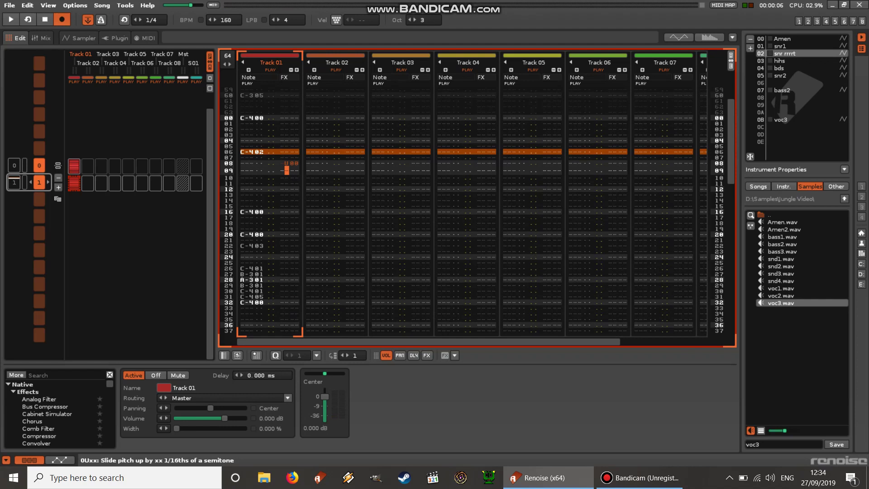
pyautogui.write('uuuu')
pyautogui.press('Up')
pyautogui.press('Up')
pyautogui.press('Up')
pyautogui.press('Right')
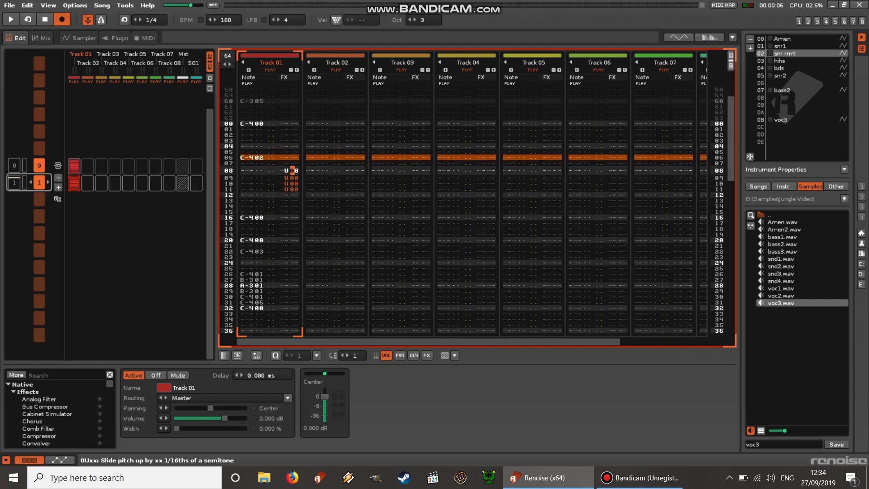
pyautogui.write('4444')
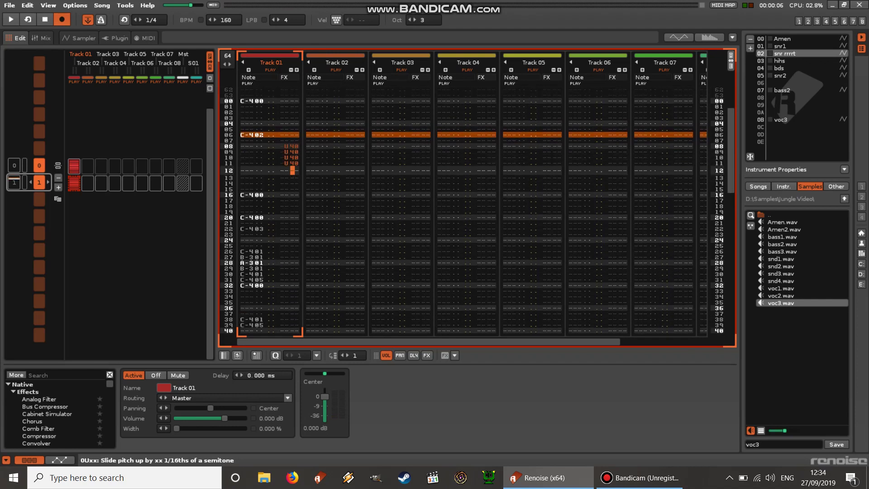
pyautogui.press('Left')
pyautogui.press('Left')
pyautogui.press('Left')
# - Add bds kick notes on rows 12 and 14
pyautogui.hotkey('ctrl', 'Down')
pyautogui.hotkey('ctrl', 'Down')
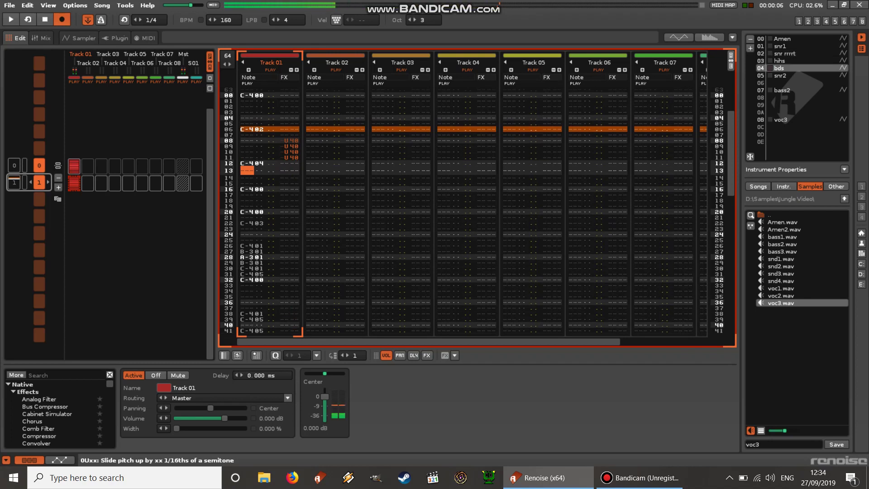
pyautogui.press('q')
pyautogui.press('Down')
pyautogui.press('q')
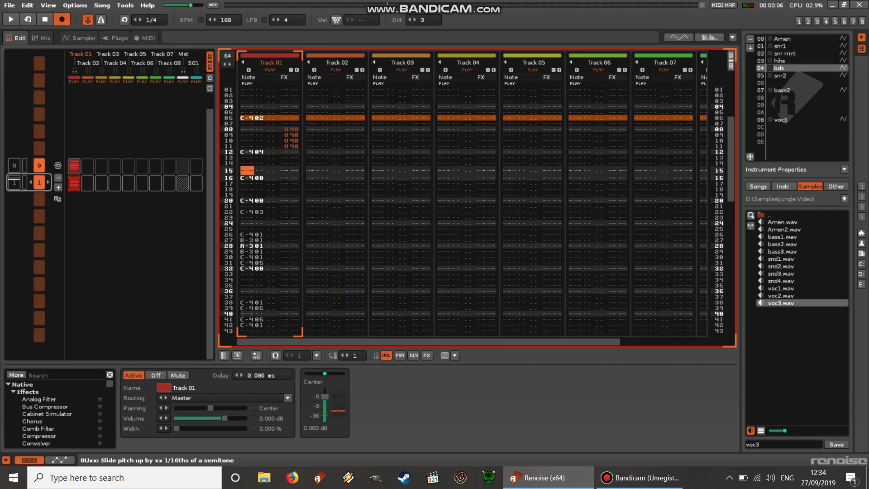
pyautogui.press('Down')
pyautogui.press('Down')
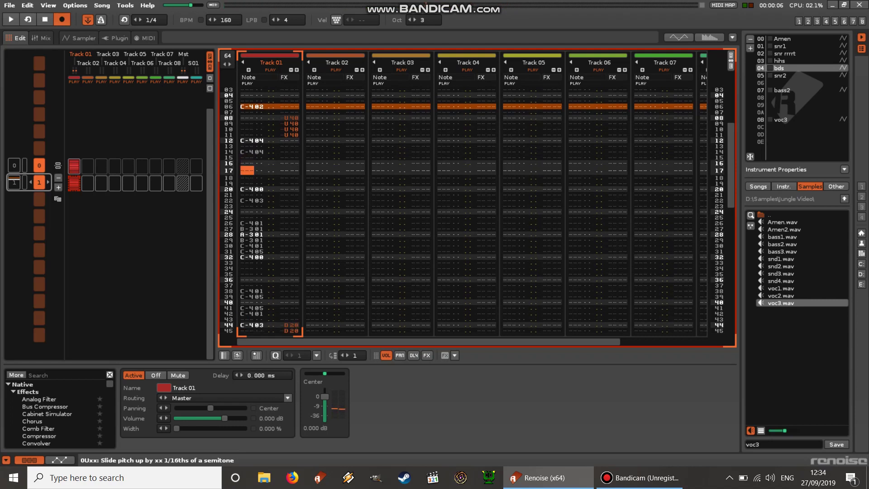
pyautogui.press('Down')
# - Add a hihs hi-hat note on row 18 and play the pattern
pyautogui.hotkey('ctrl', 'Up')
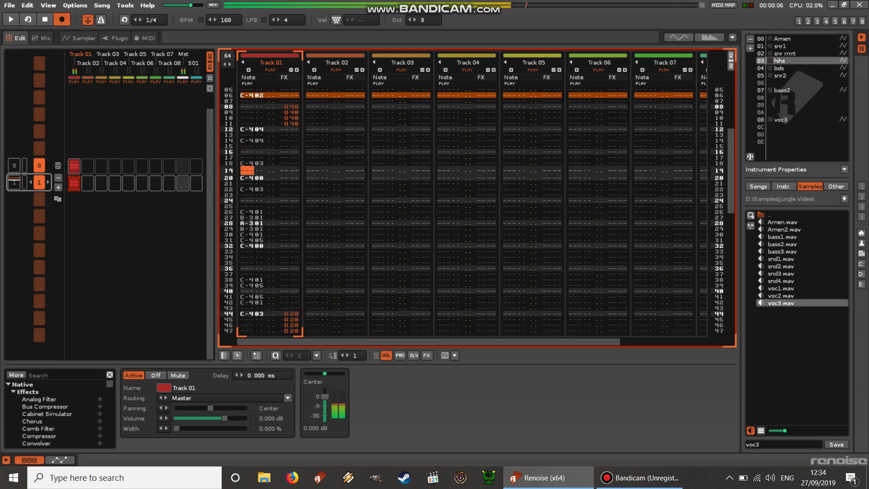
pyautogui.press('q')
pyautogui.press('Down')
pyautogui.press('Down')
pyautogui.press('Down')
pyautogui.press('Down')
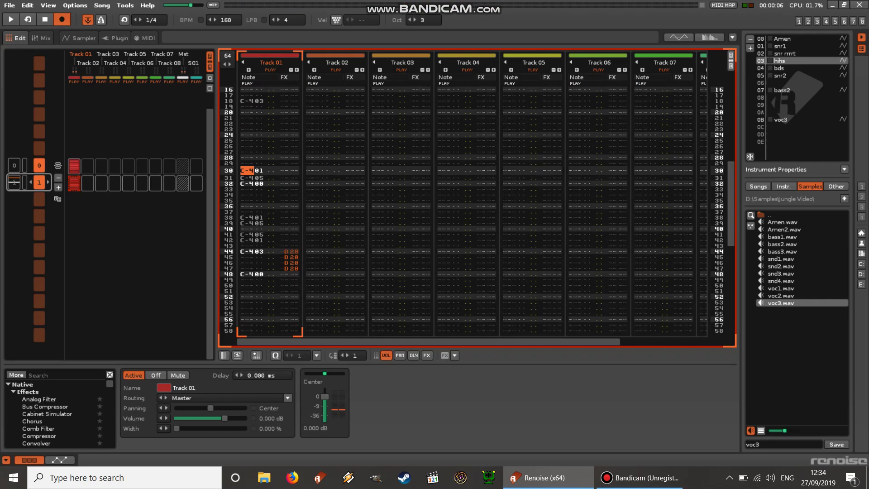
pyautogui.press('Down')
pyautogui.press('Down')
pyautogui.press('Down')
pyautogui.press('Down')
pyautogui.press('Down')
pyautogui.press('Down')
pyautogui.press('Up')
pyautogui.press('Up')
pyautogui.press('Up')
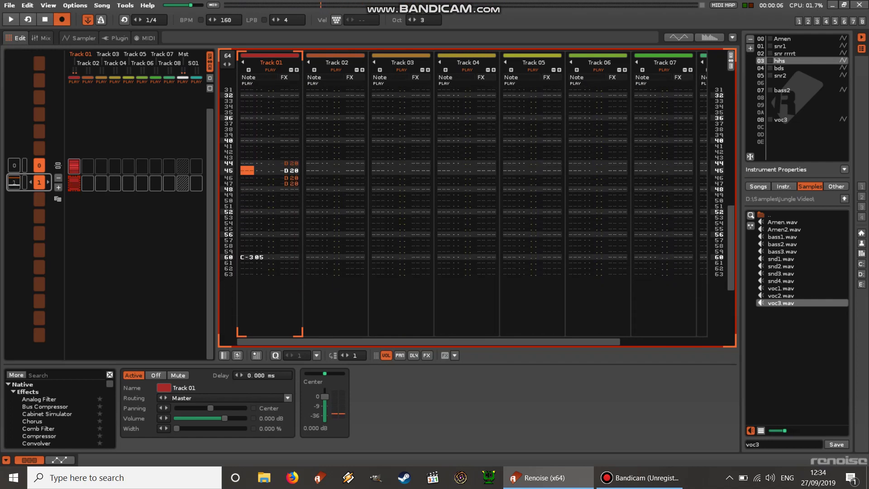
pyautogui.press('Up')
pyautogui.press('Up')
pyautogui.press('Up')
pyautogui.press('Right')
pyautogui.press('Down')
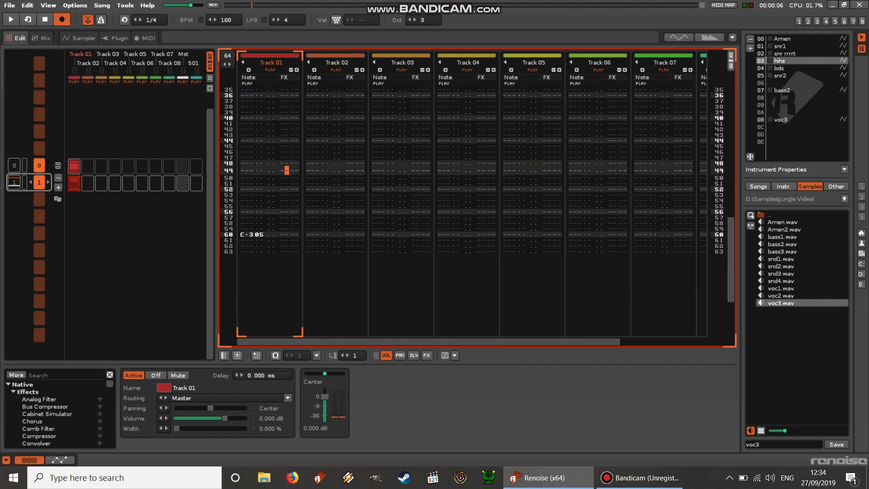
pyautogui.press('space')
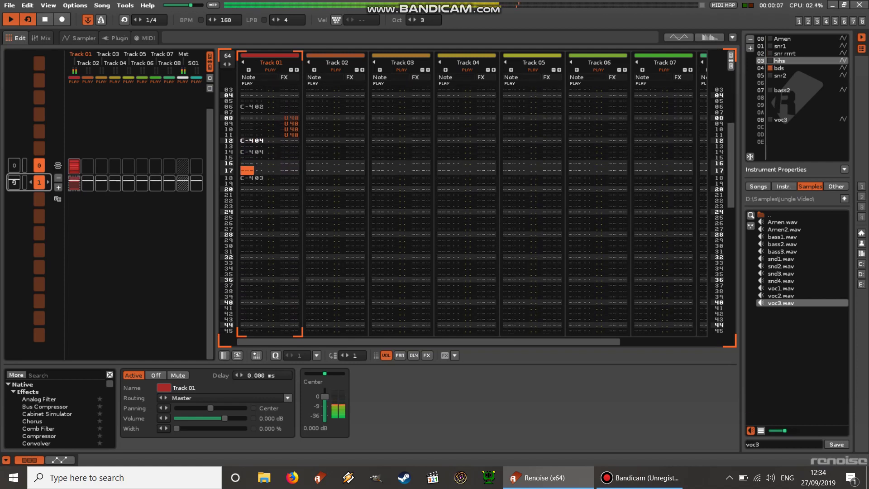
# - Lower the rows 08–11 slide amount from 40 to 20 and audition it
pyautogui.press('space')
pyautogui.press('Right')
pyautogui.press('Right')
pyautogui.press('Right')
pyautogui.press('Right')
pyautogui.press('Right')
pyautogui.press('Right')
pyautogui.press('Right')
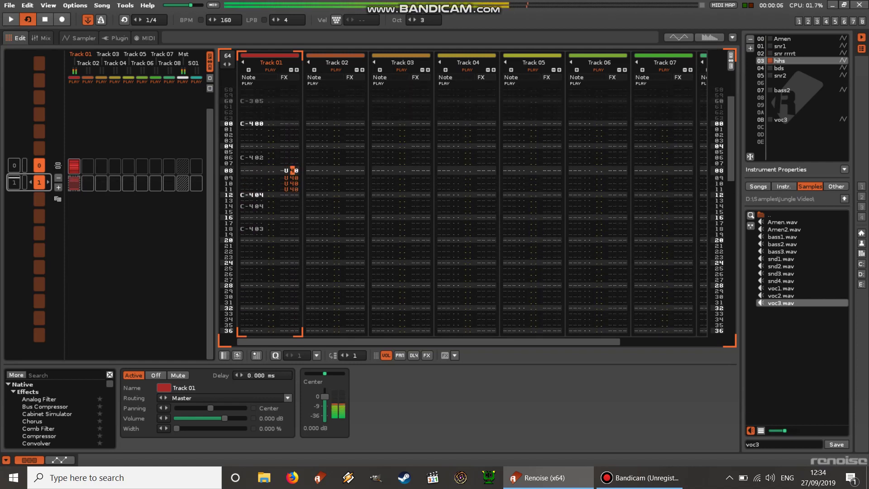
pyautogui.press('Escape')
pyautogui.write('2222')
pyautogui.press('space')
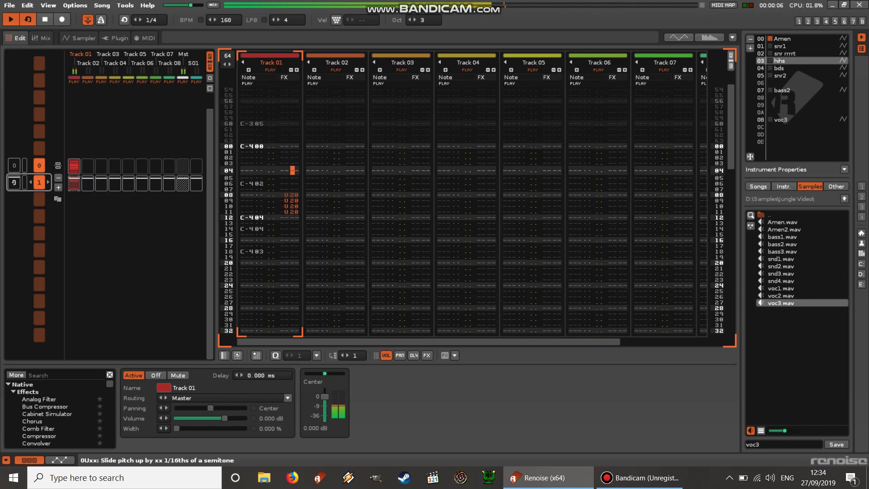
pyautogui.press('Escape')
pyautogui.press('space')
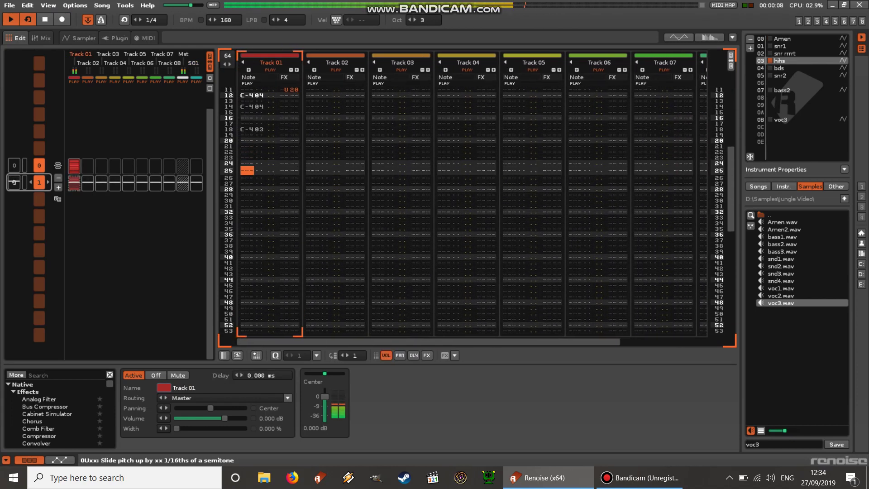
# - Turn the rows 08–11 slides into D20 pitch-down commands and play the pattern
pyautogui.press('Up')
pyautogui.press('Up')
pyautogui.press('Down')
pyautogui.press('Right')
pyautogui.press('Right')
pyautogui.press('Right')
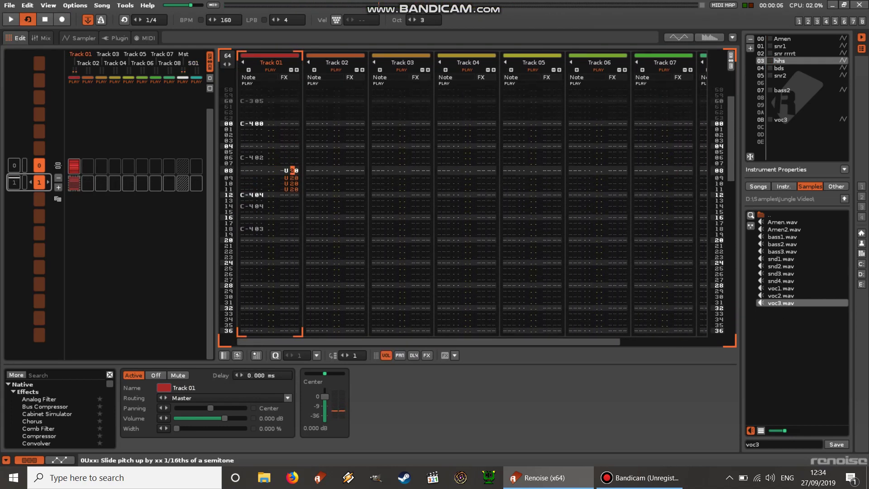
pyautogui.press('Escape')
pyautogui.write('dddd')
pyautogui.press('space')
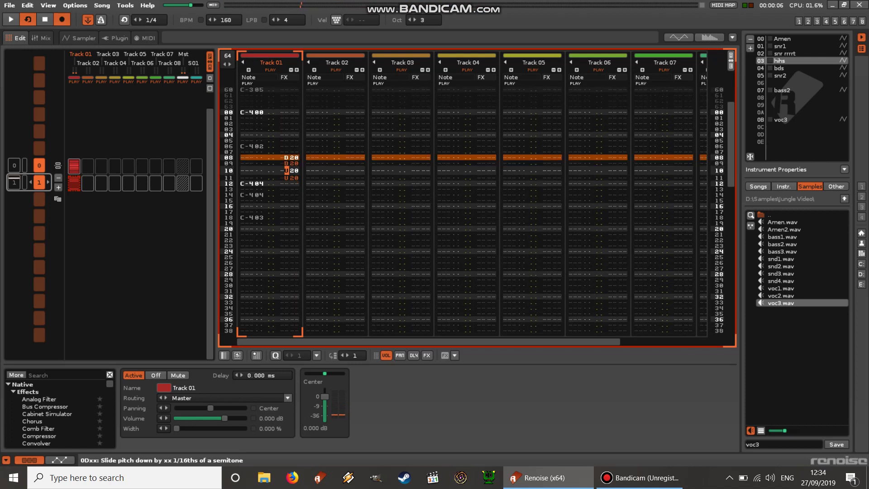
pyautogui.press('Escape')
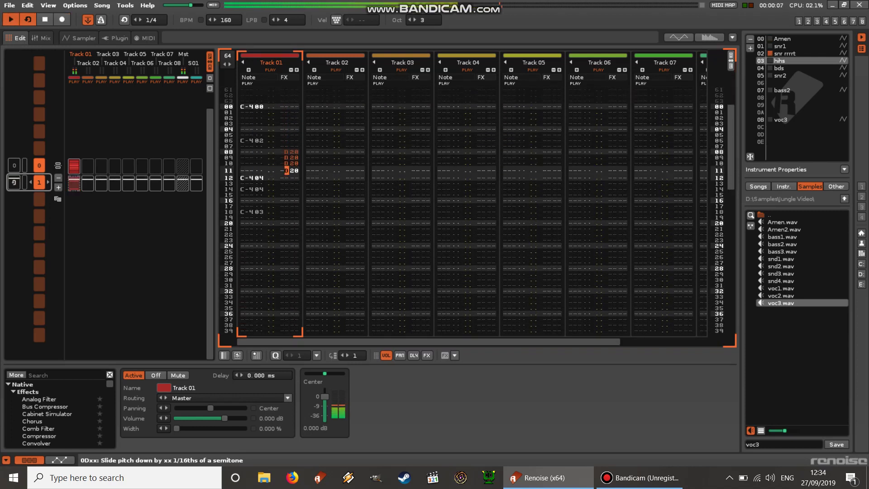
pyautogui.press('space')
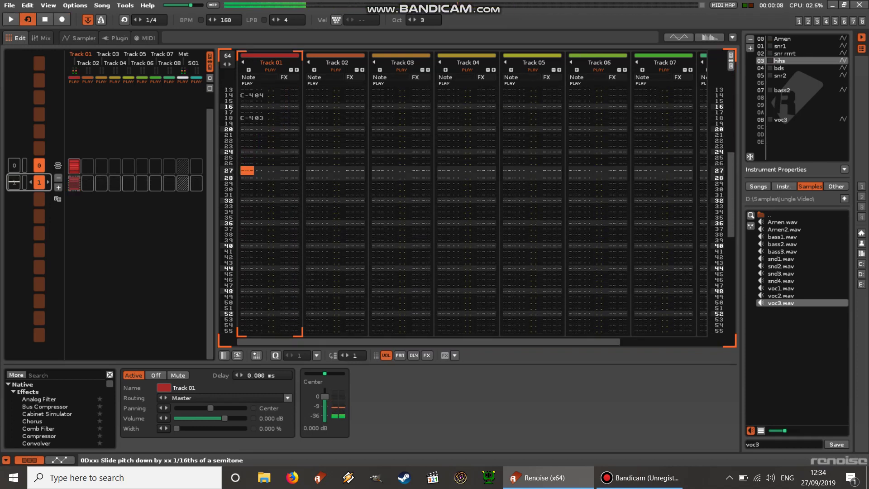
# - Stop playback, enter a snr1 snare hit at row 24, then select the bds kick
pyautogui.press('Up')
pyautogui.press('Up')
pyautogui.press('Up')
pyautogui.hotkey('ctrl', 'Up')
pyautogui.hotkey('ctrl', 'Up')
pyautogui.hotkey('ctrl', 'Up')
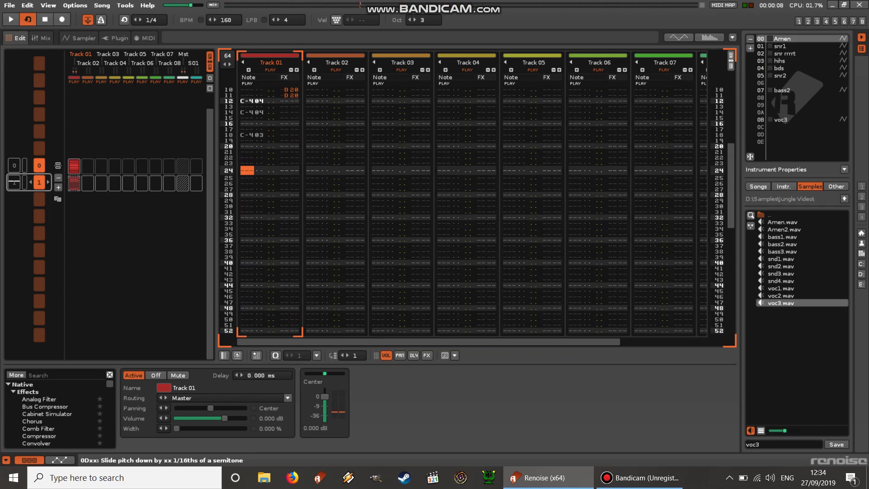
pyautogui.hotkey('ctrl', 'Down')
pyautogui.press('Escape')
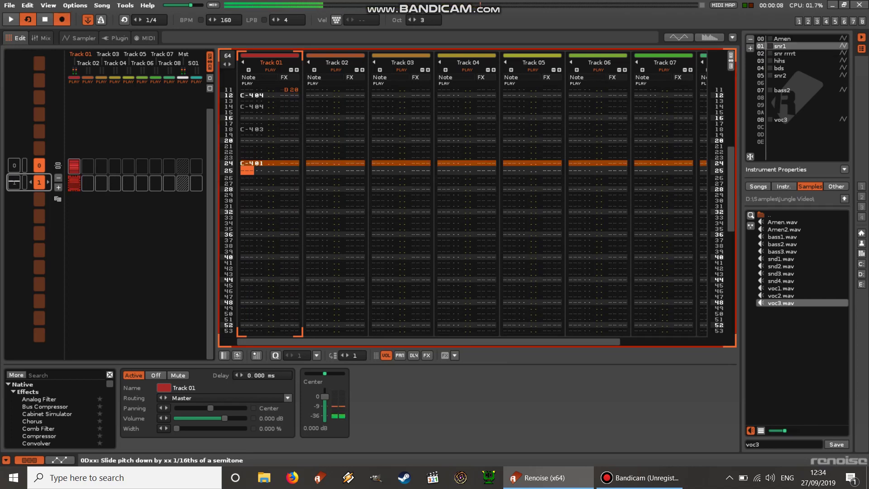
pyautogui.press('q')
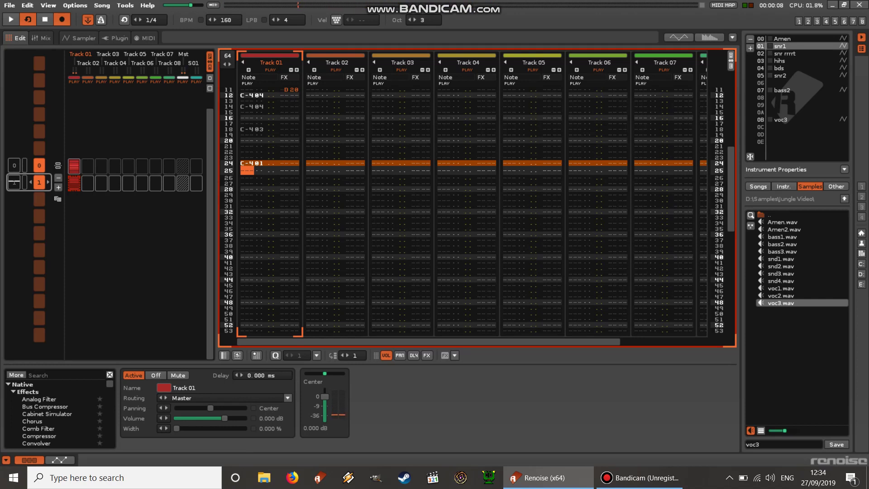
pyautogui.hotkey('ctrl', 'Down')
pyautogui.hotkey('ctrl', 'Down')
pyautogui.hotkey('ctrl', 'Down')
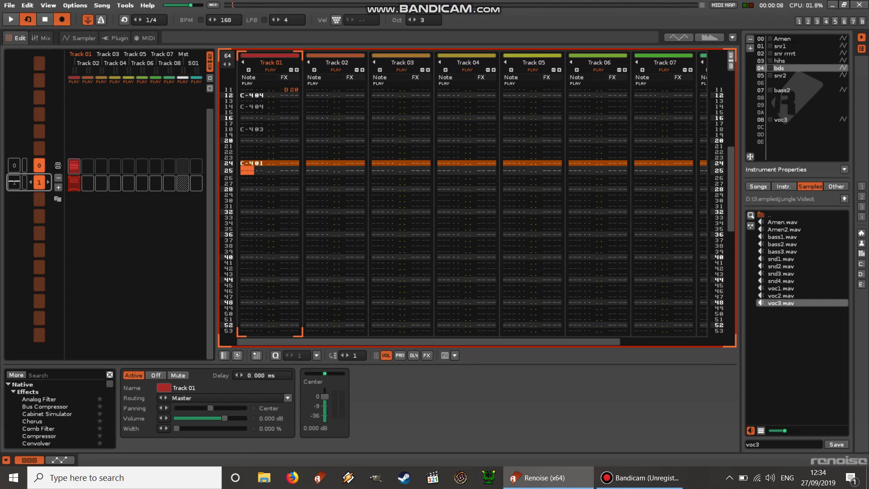
pyautogui.press('Down')
pyautogui.press('Down')
pyautogui.press('Down')
pyautogui.press('Down')
# - Play the pattern to check it, then stop and re-enable note editing
pyautogui.press('Escape')
pyautogui.press('space')
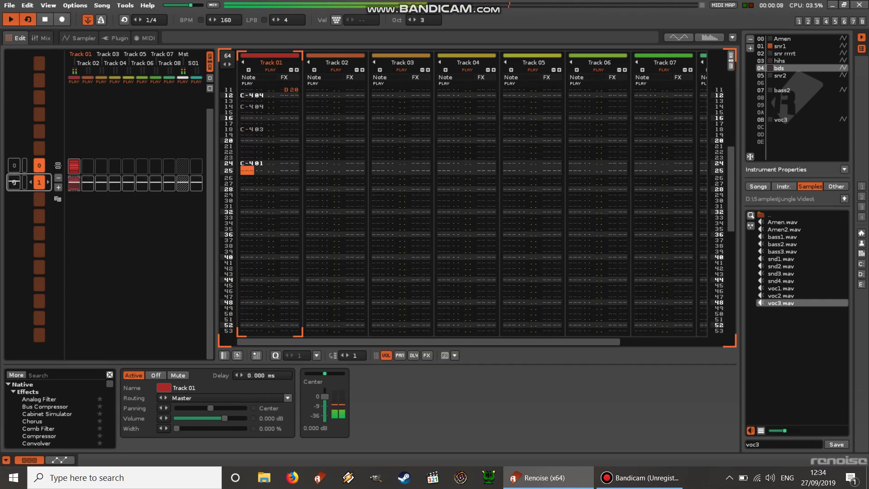
pyautogui.press('Escape')
pyautogui.press('space')
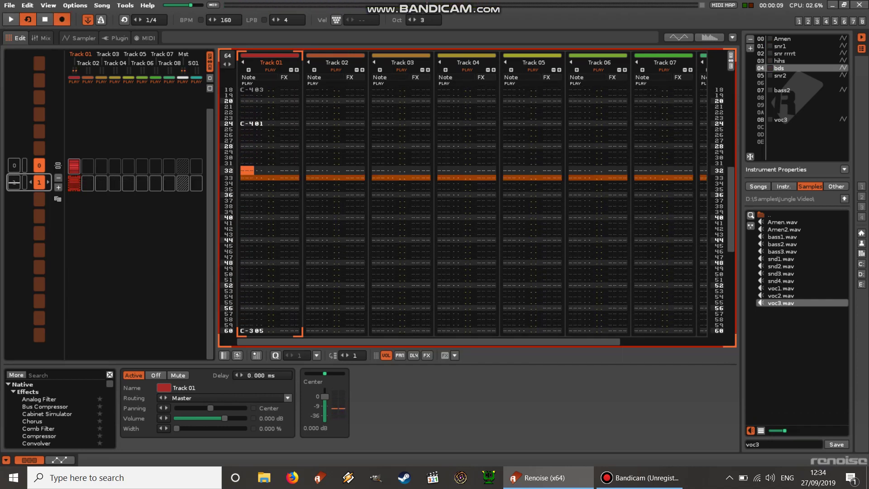
# - Place an Amen hit at row 32, snr1 at row 38 and snr2 at row 40
pyautogui.hotkey('ctrl', 'Up')
pyautogui.hotkey('ctrl', 'Up')
pyautogui.hotkey('ctrl', 'Up')
pyautogui.press('q')
pyautogui.hotkey('ctrl', 'Down')
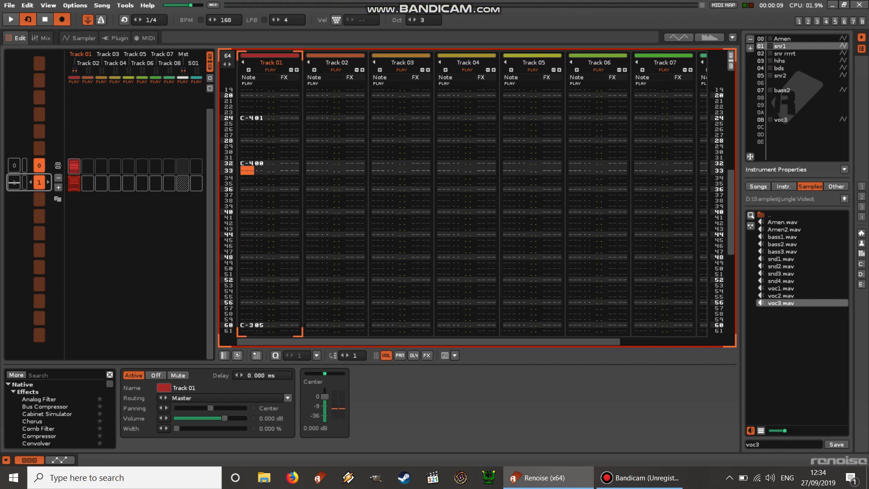
pyautogui.press('Down')
pyautogui.press('Down')
pyautogui.press('Down')
pyautogui.press('q')
pyautogui.press('Down')
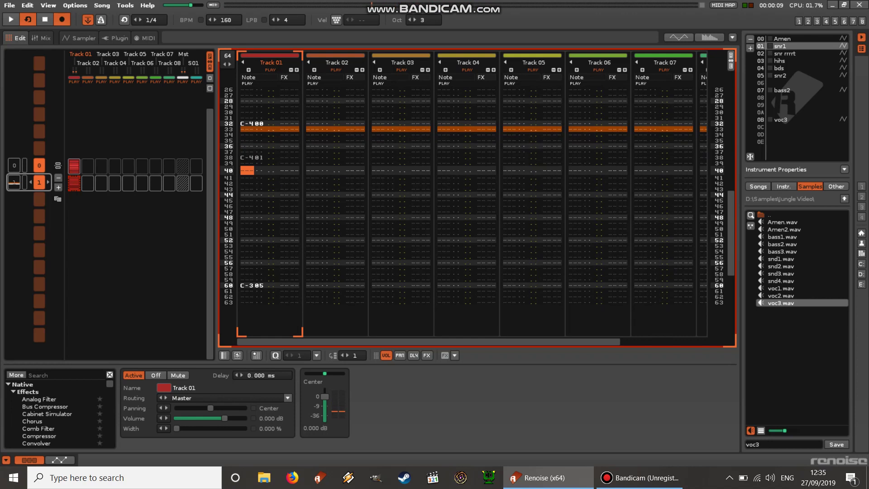
pyautogui.hotkey('ctrl', 'Down')
pyautogui.hotkey('ctrl', 'Down')
pyautogui.hotkey('ctrl', 'Down')
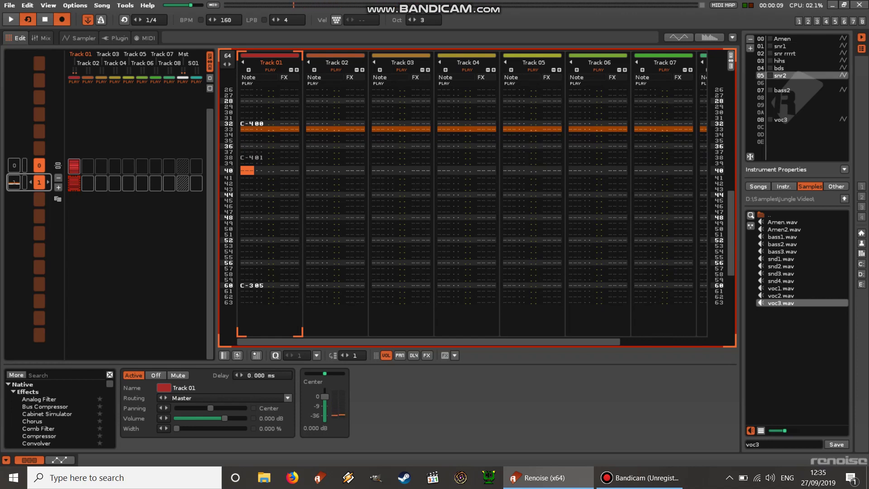
pyautogui.press('q')
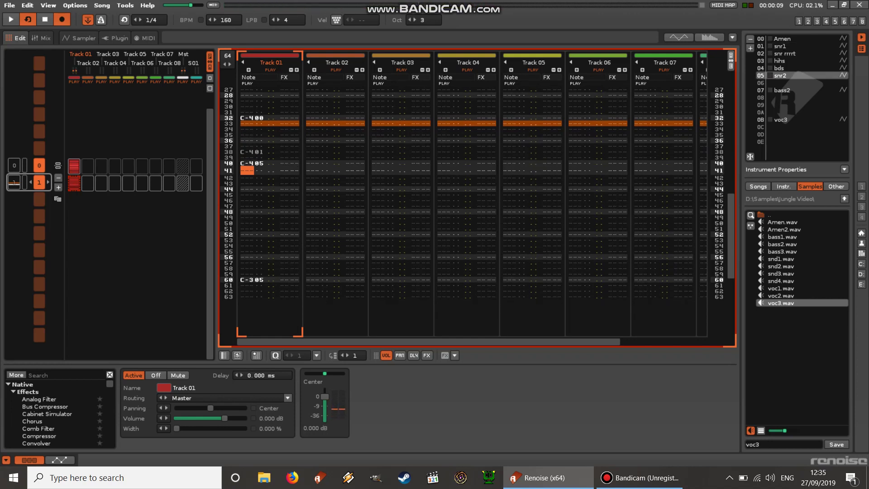
# - Add snr2 notes B-3 at row 42 and A-3 at row 44, plus snr1 at row 46
pyautogui.press('Down')
pyautogui.press('m')
pyautogui.press('Down')
pyautogui.press('n')
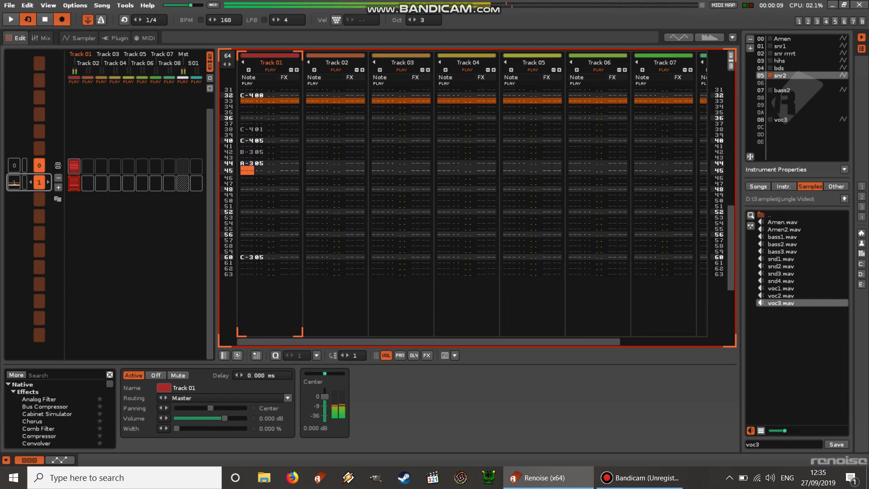
pyautogui.press('Down')
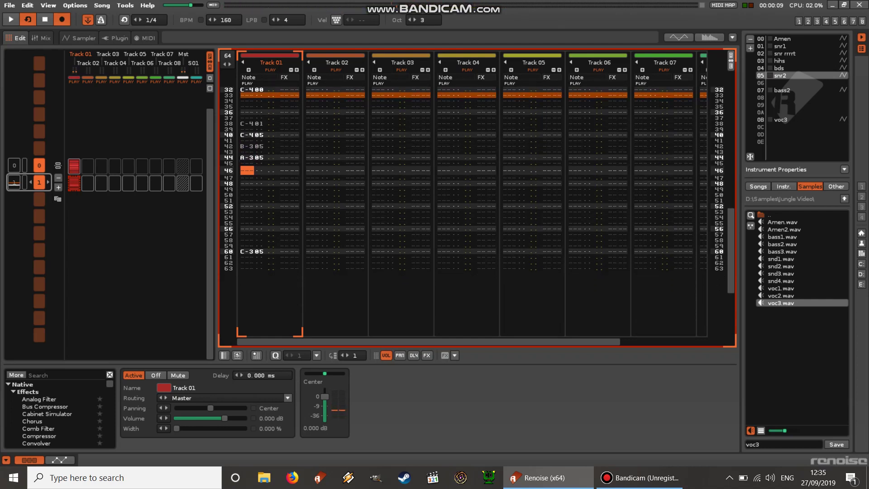
pyautogui.hotkey('ctrl', 'Up')
pyautogui.hotkey('ctrl', 'Up')
pyautogui.hotkey('ctrl', 'Up')
pyautogui.press('q')
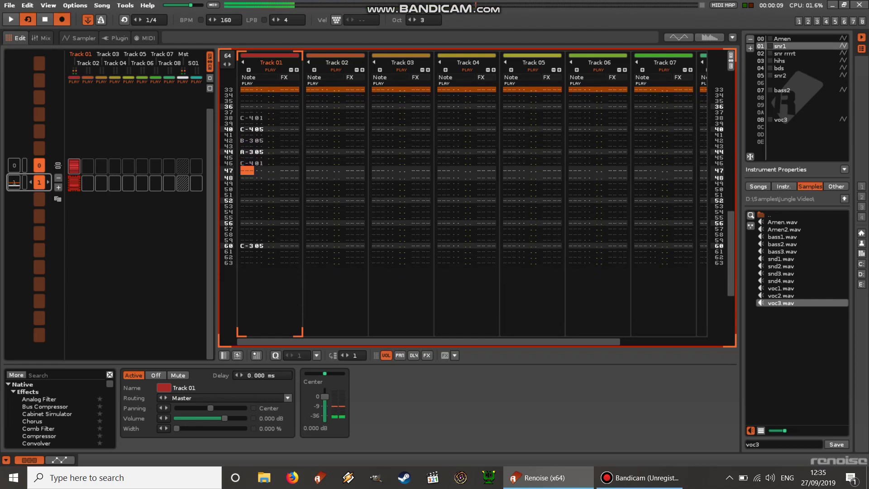
pyautogui.press('Down')
# - Place an Amen hit at row 48, a bds kick at 54 and snr1 at 56
pyautogui.hotkey('ctrl', 'Up')
pyautogui.press('q')
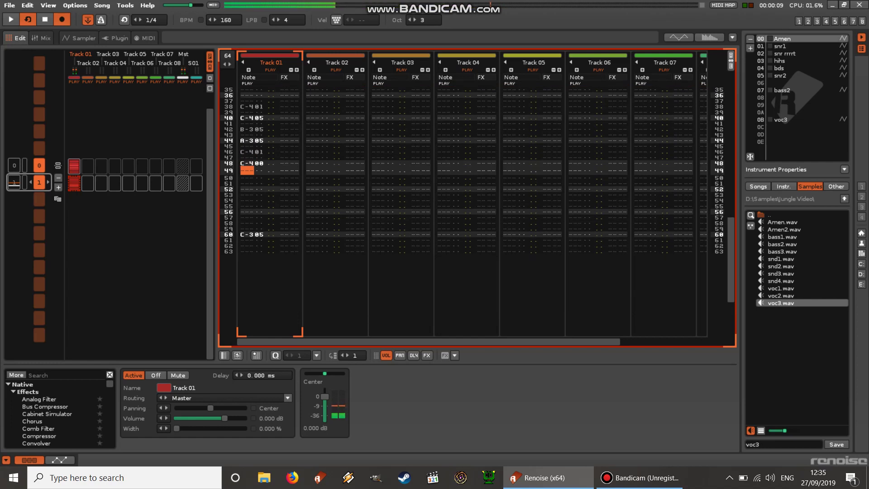
pyautogui.hotkey('ctrl', 'Down')
pyautogui.hotkey('ctrl', 'Down')
pyautogui.hotkey('ctrl', 'Down')
pyautogui.hotkey('ctrl', 'Down')
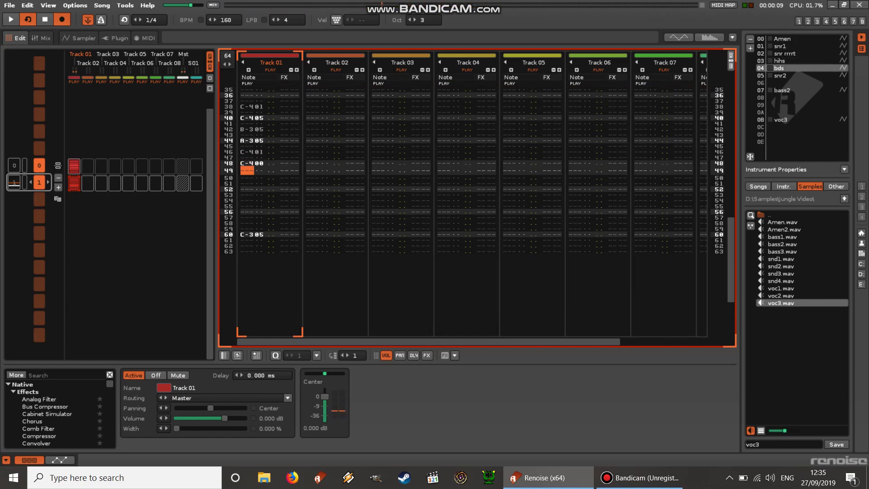
pyautogui.press('Down')
pyautogui.press('Down')
pyautogui.press('Down')
pyautogui.press('q')
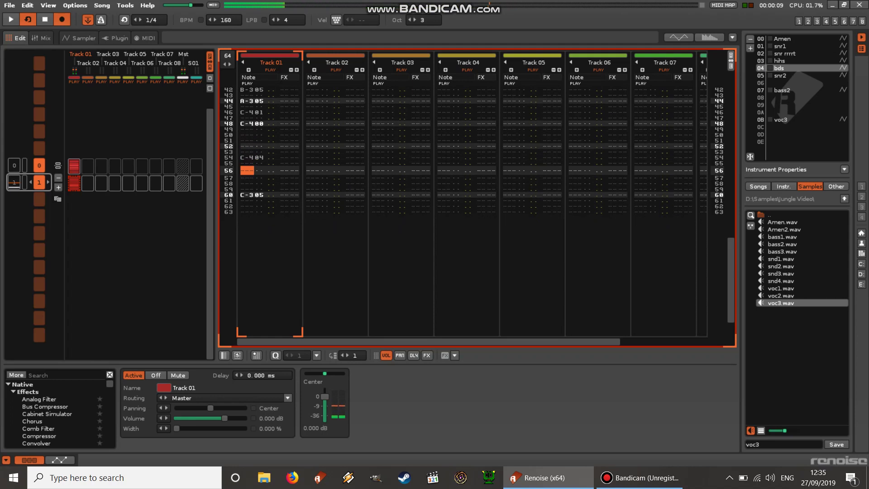
pyautogui.hotkey('ctrl', 'Up')
pyautogui.hotkey('ctrl', 'Up')
pyautogui.hotkey('ctrl', 'Up')
pyautogui.press('q')
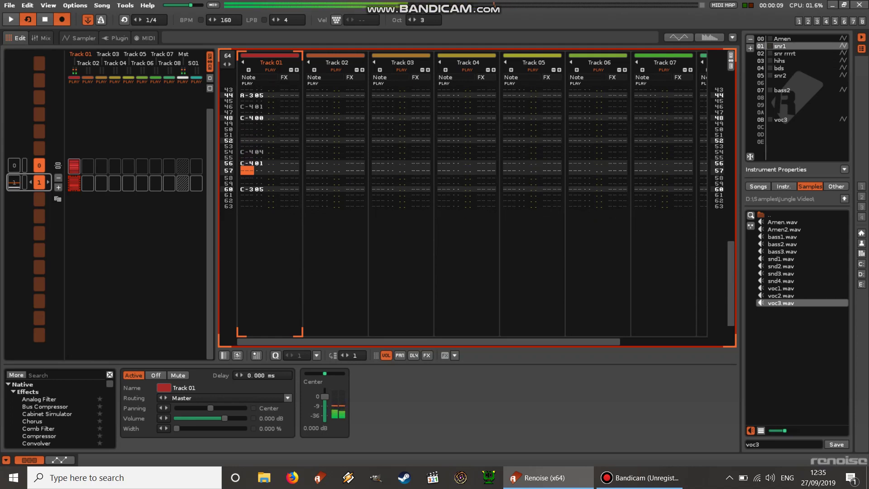
pyautogui.press('Down')
pyautogui.press('Down')
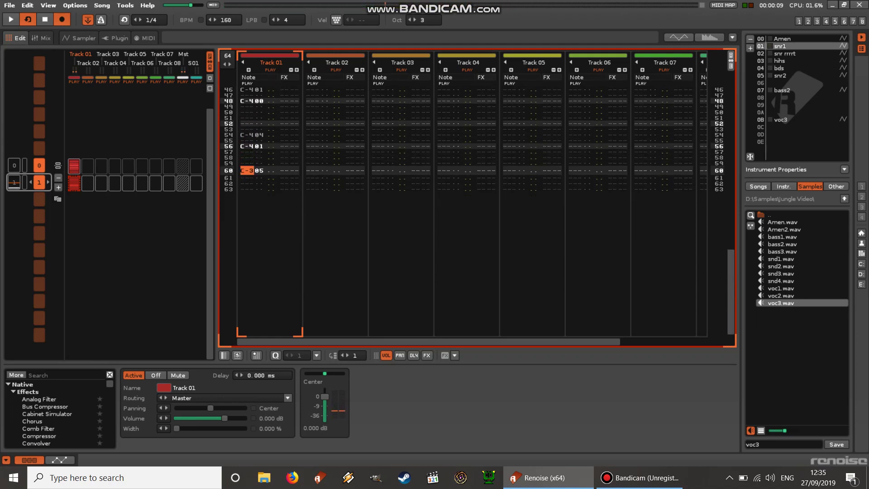
# - Fill rows 57–59 with snr1 D-4, E-4, D-4 and a snare hit at row 60
pyautogui.press('Up')
pyautogui.press('Up')
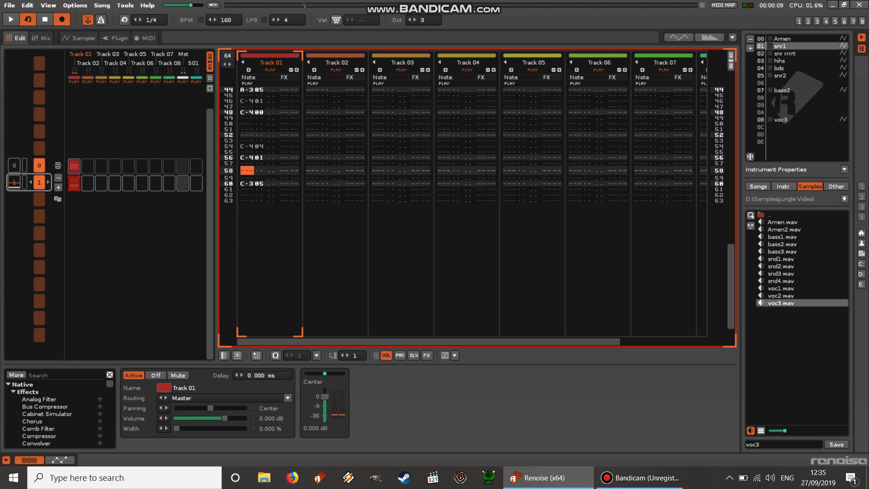
pyautogui.press('Up')
pyautogui.press('w')
pyautogui.press('e')
pyautogui.press('w')
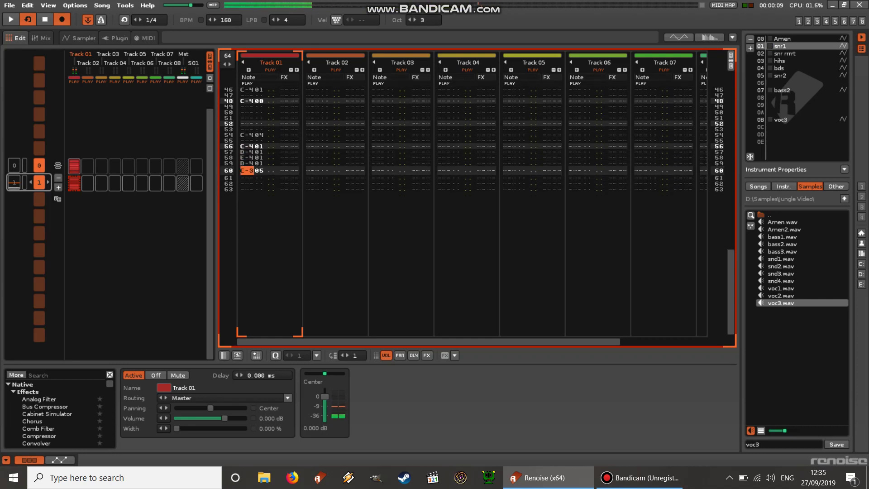
pyautogui.press('q')
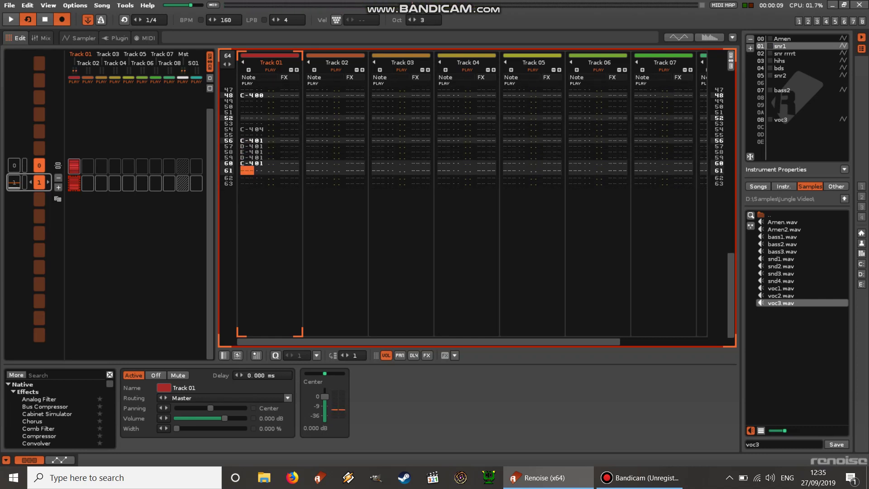
pyautogui.press('Control_R')
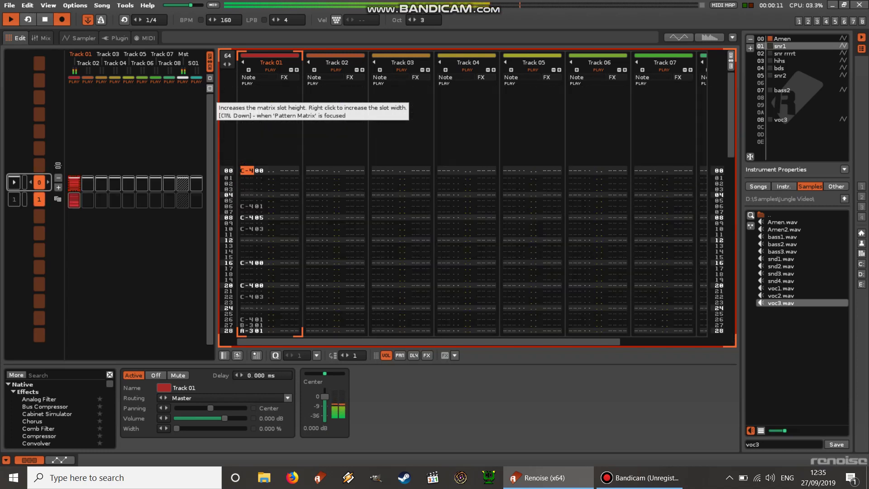
# - Stop playback, select bass2 in Track 02 at row 00 and audition it
pyautogui.press('space')
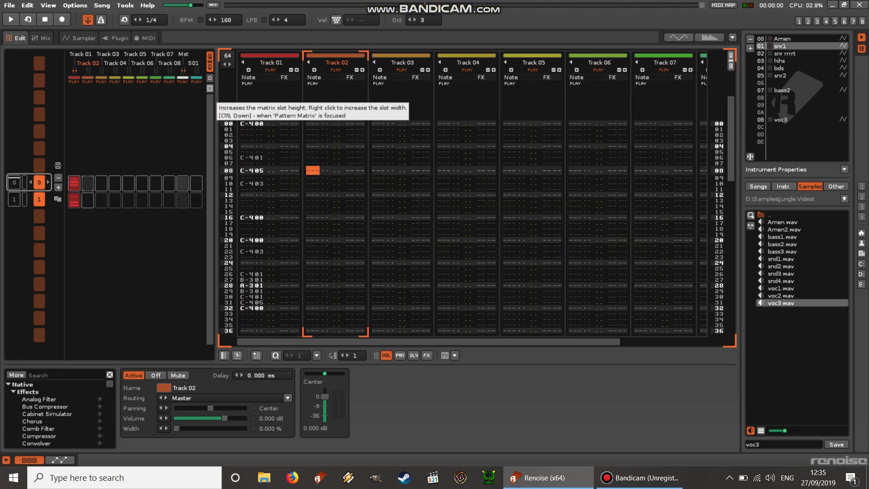
pyautogui.press('Tab')
pyautogui.click(782, 90)
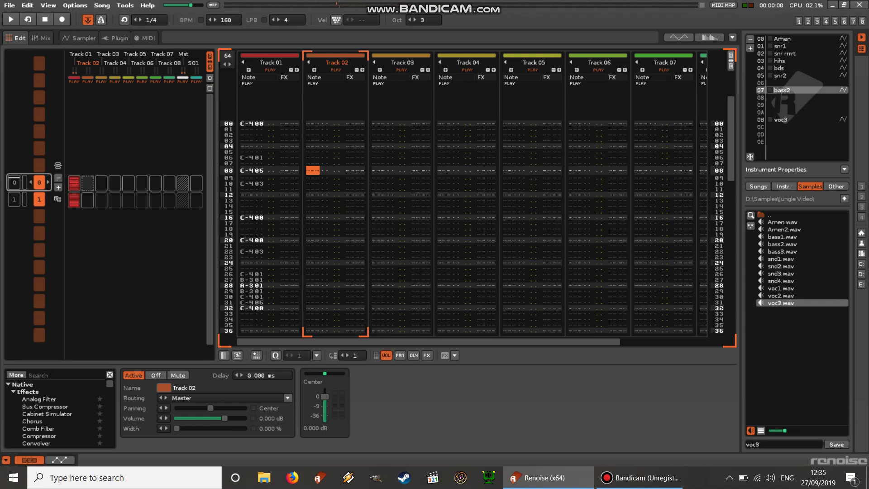
pyautogui.press('Up')
pyautogui.press('Up')
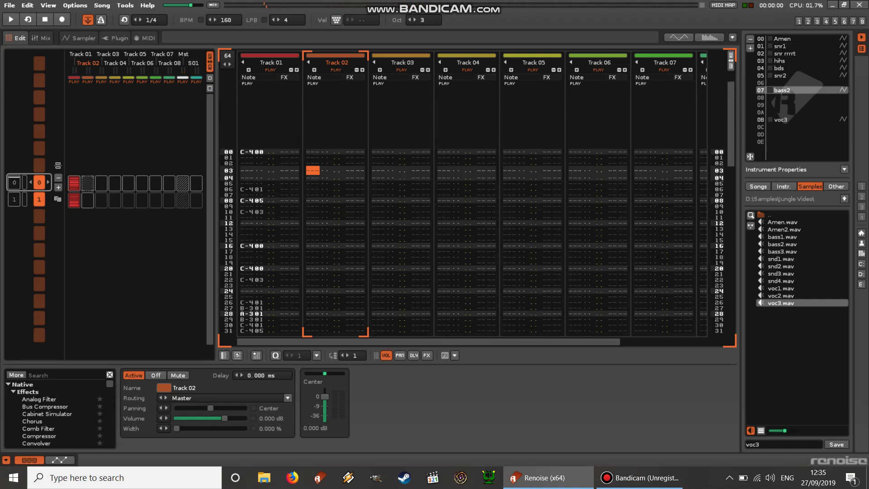
pyautogui.press('Up')
pyautogui.press('Up')
pyautogui.press('Up')
pyautogui.press('Up')
pyautogui.press('z')
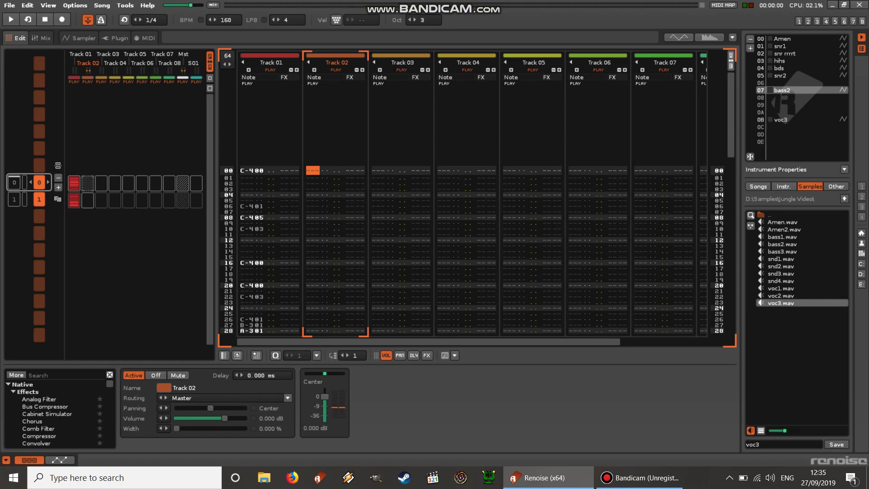
# - While the pattern plays, enter a D-4 bass2 note and A-3 notes at rows 12 and 16
pyautogui.press('Escape')
pyautogui.press('space')
pyautogui.press('e')
pyautogui.press('e')
pyautogui.press('Down')
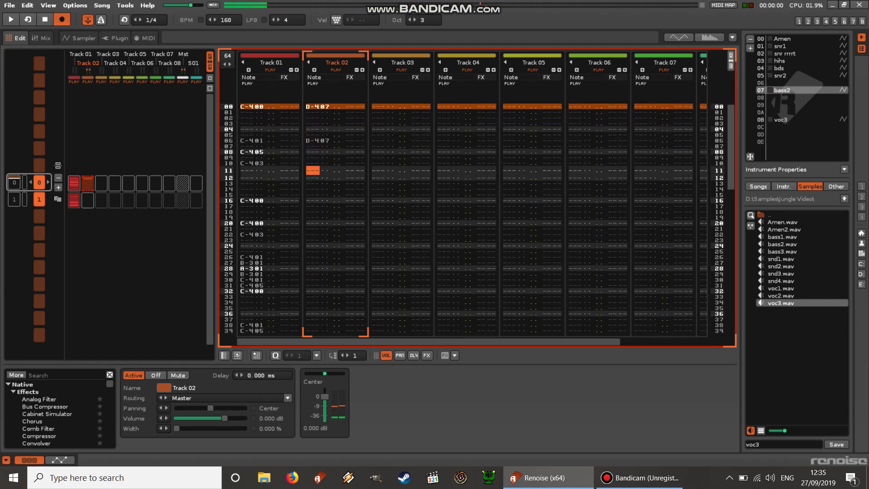
pyautogui.press('Down')
pyautogui.press('Down')
pyautogui.press('Down')
pyautogui.press('n')
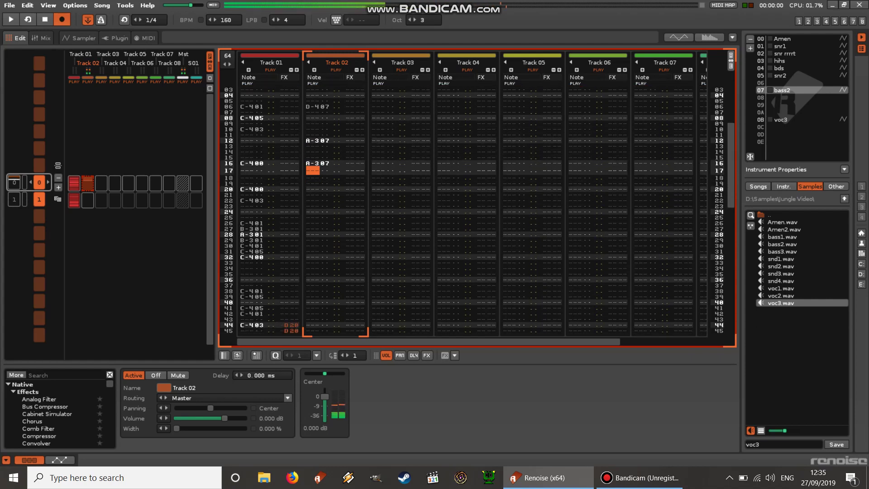
pyautogui.press('n')
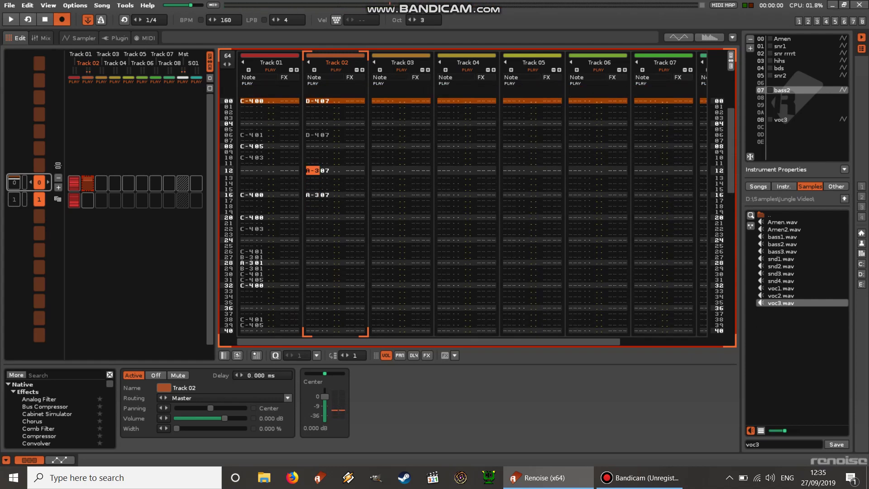
# - Remove the A-3 note at row 16 and add an A-3 bass2 note at row 24
pyautogui.press('space')
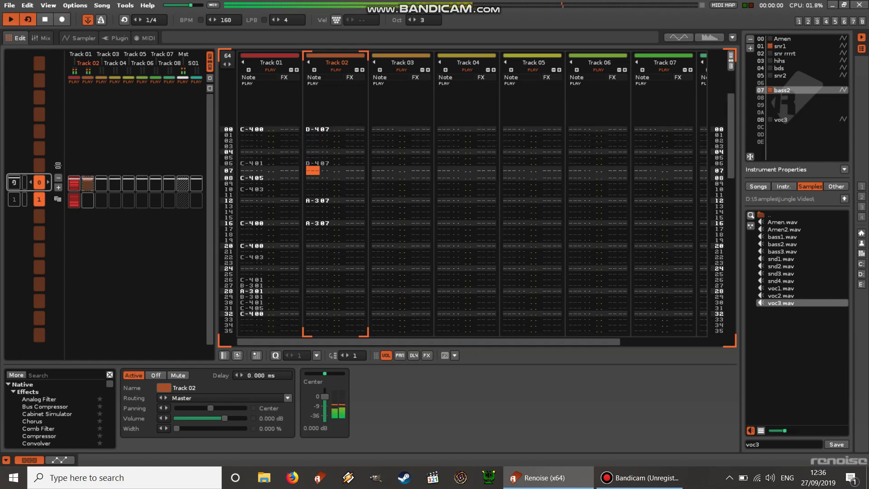
pyautogui.press('space')
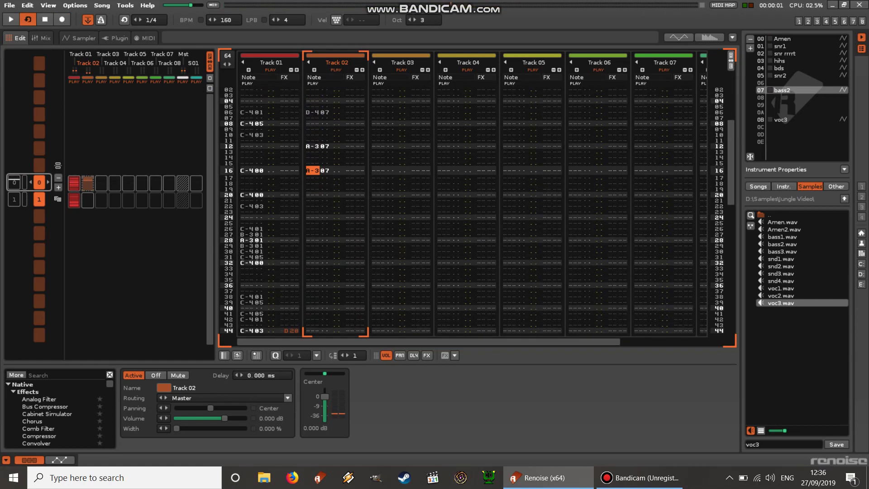
pyautogui.press('Escape')
pyautogui.press('Insert')
pyautogui.press('Insert')
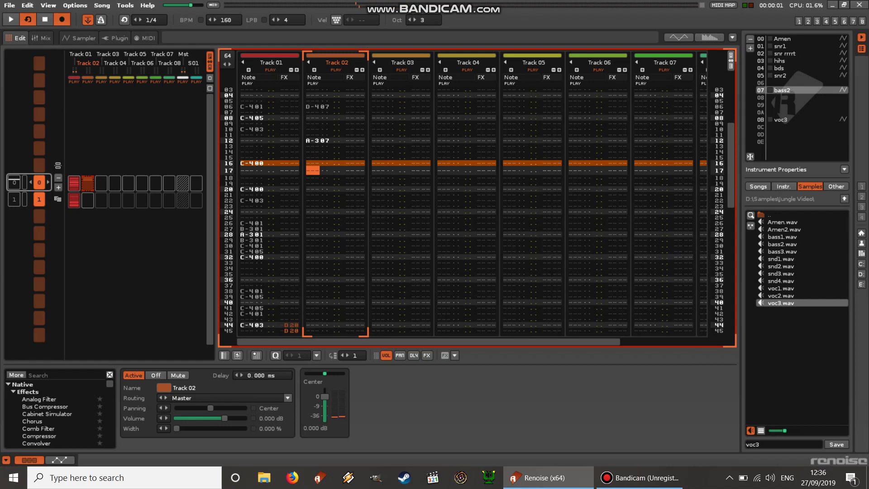
pyautogui.press('Down')
pyautogui.press('Down')
pyautogui.press('Down')
pyautogui.press('Down')
pyautogui.press('Down')
pyautogui.press('Down')
pyautogui.press('n')
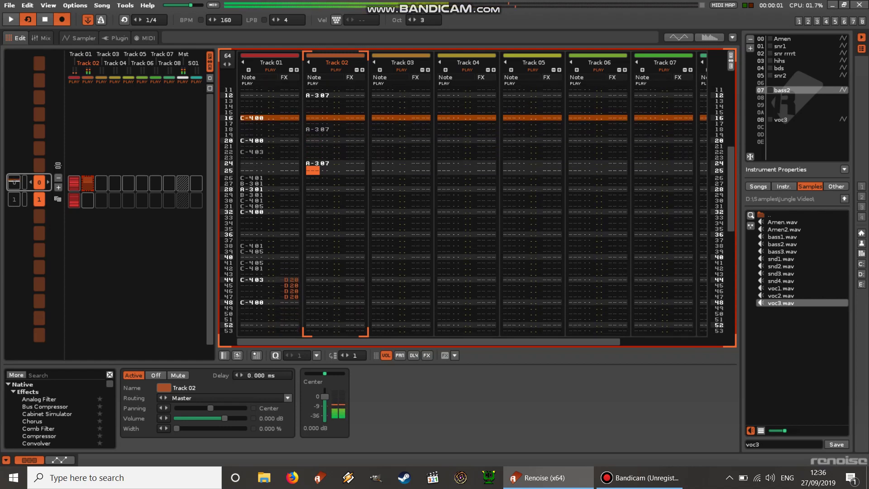
# - Enter C-4 and G-3 bass2 notes in Track 02 from row 32
pyautogui.press('Down')
pyautogui.press('Down')
pyautogui.press('Down')
pyautogui.press('Down')
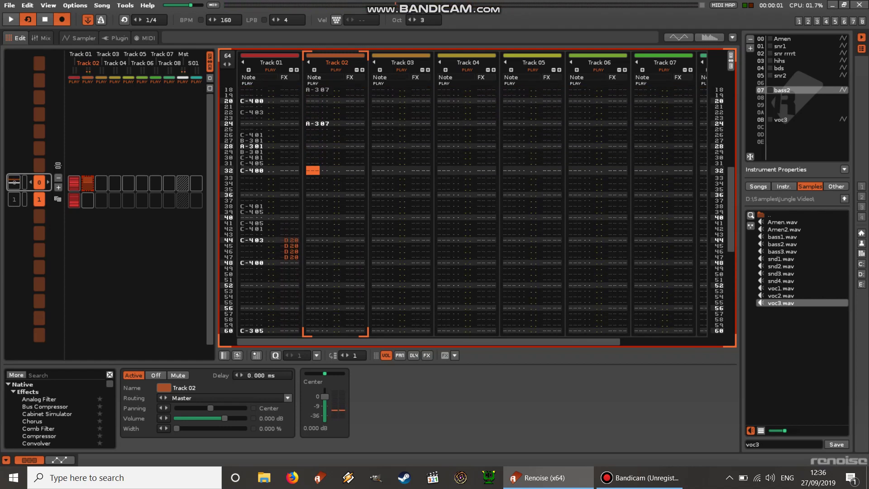
pyautogui.press('q')
pyautogui.press('Down')
pyautogui.press('Down')
pyautogui.press('Down')
pyautogui.press('q')
pyautogui.press('Down')
pyautogui.press('Down')
pyautogui.press('Down')
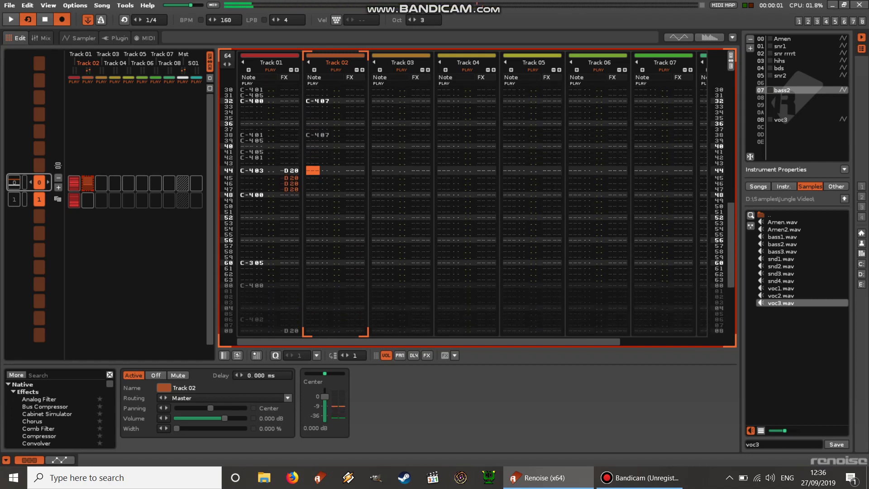
pyautogui.press('b')
pyautogui.press('Down')
pyautogui.press('Down')
pyautogui.press('Down')
pyautogui.press('Down')
pyautogui.press('Down')
pyautogui.press('Down')
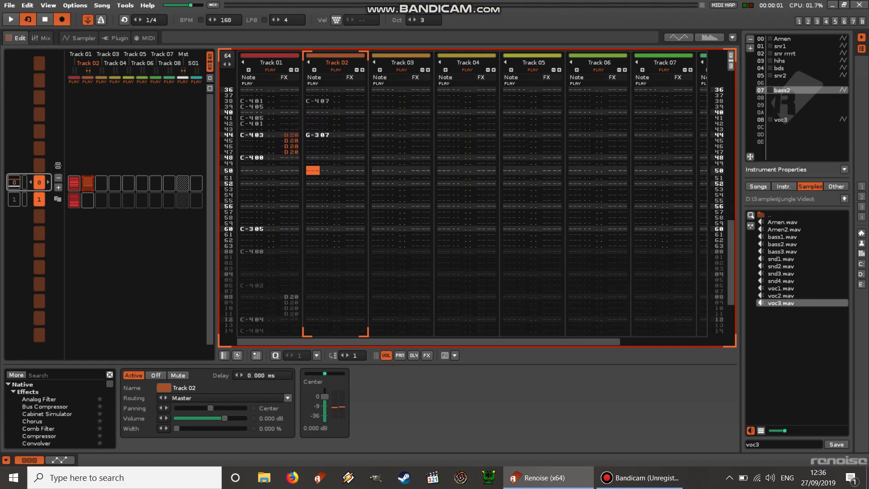
pyautogui.press('b')
pyautogui.press('Down')
pyautogui.press('Down')
pyautogui.press('Down')
pyautogui.press('Down')
# - Play the bass line and add a final G-3 note at row 60
pyautogui.press('space')
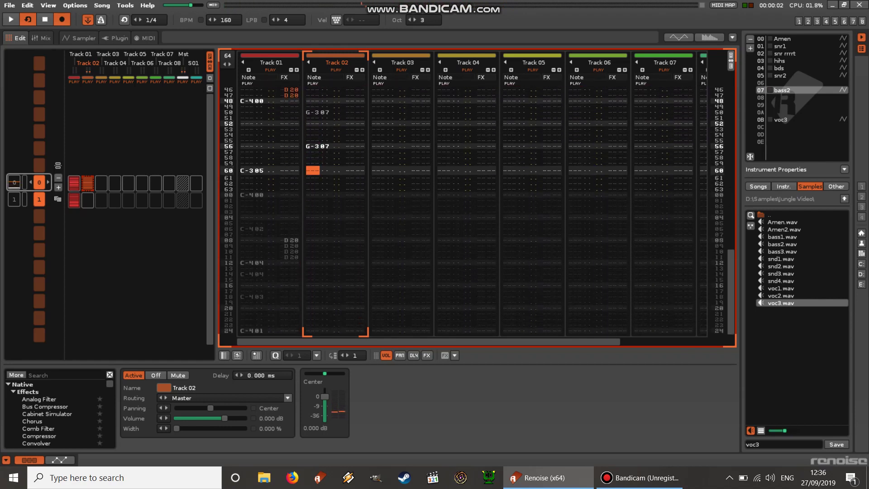
pyautogui.press('b')
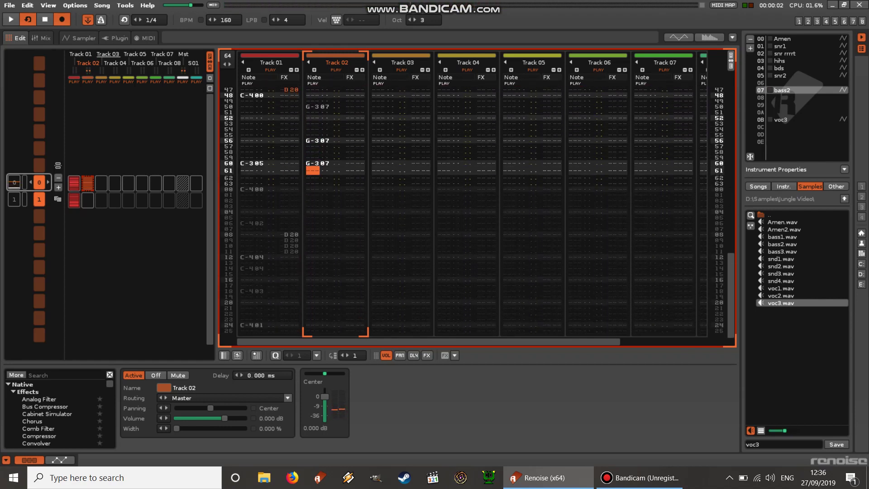
pyautogui.hotkey('ctrl', 'Tab')
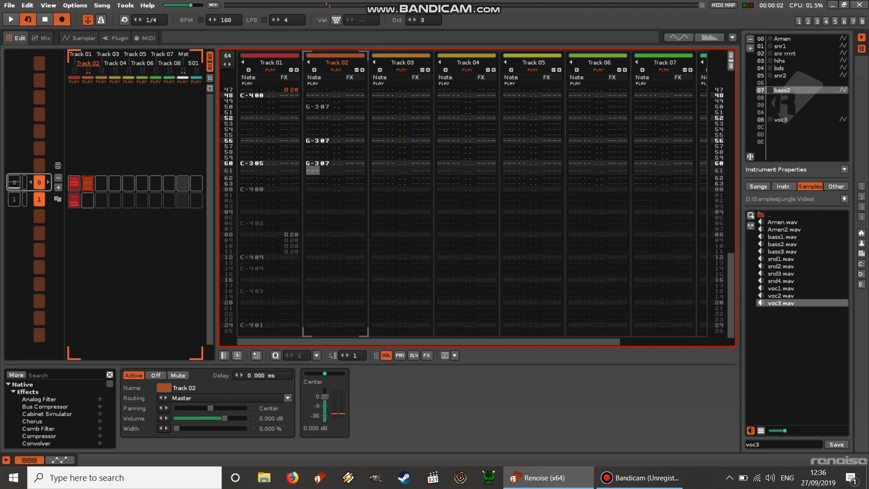
pyautogui.hotkey('ctrl', 'Tab')
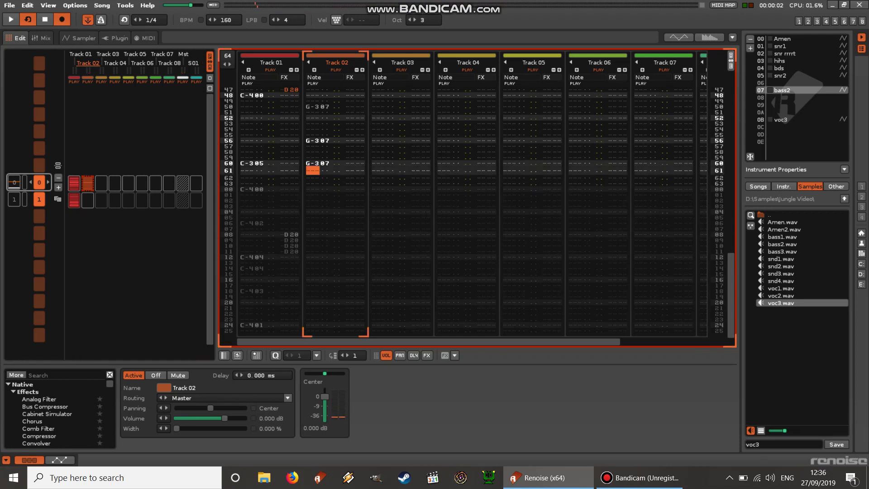
# - Copy Track 02's bass line into the second pattern and play the song to hear it
pyautogui.moveTo(87, 183); pyautogui.dragTo(87, 200)
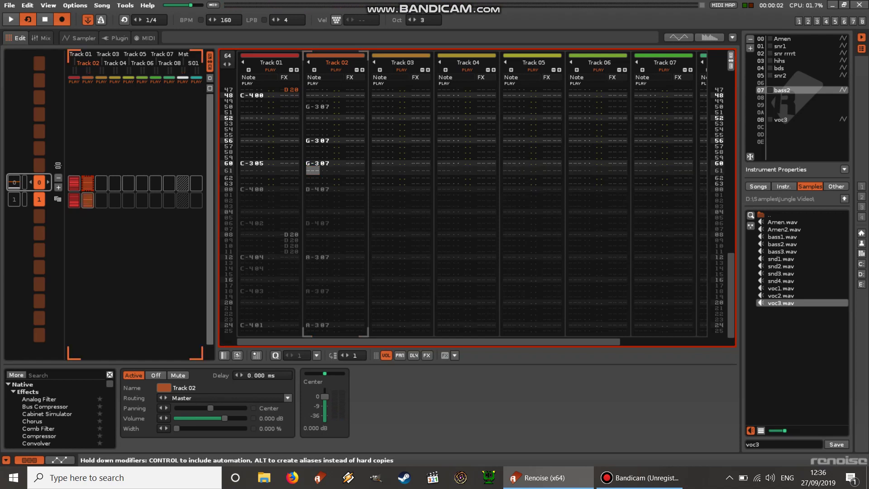
pyautogui.hotkey('ctrl', 'Tab')
pyautogui.press('space')
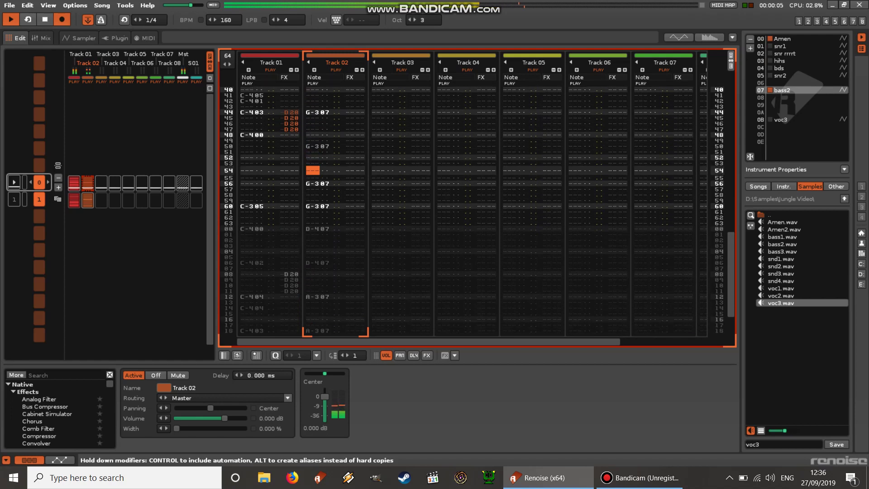
pyautogui.press('space')
# - Select and delete the quiet tail of the bass2 sample waveform
pyautogui.press('F3')
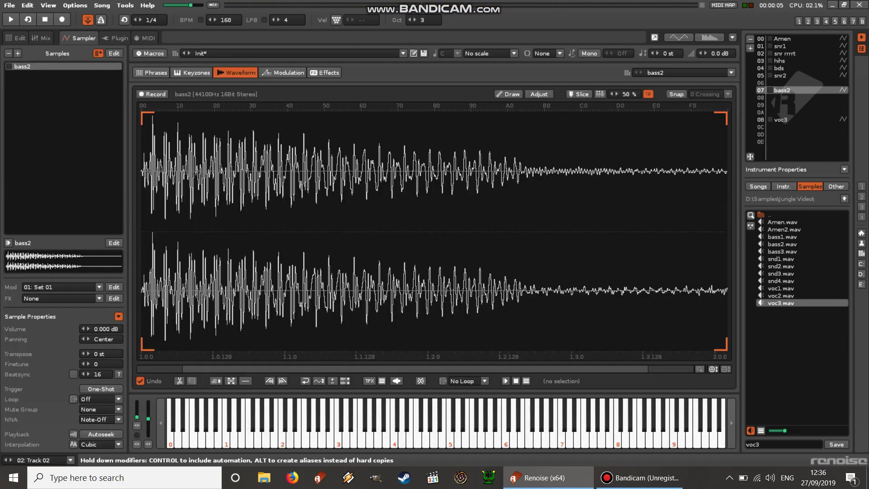
pyautogui.moveTo(525, 170); pyautogui.dragTo(728, 170)
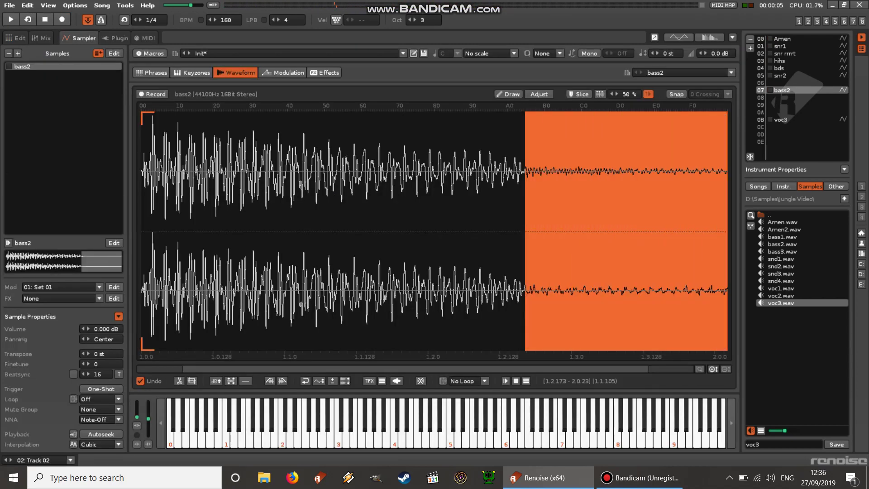
pyautogui.press('Delete')
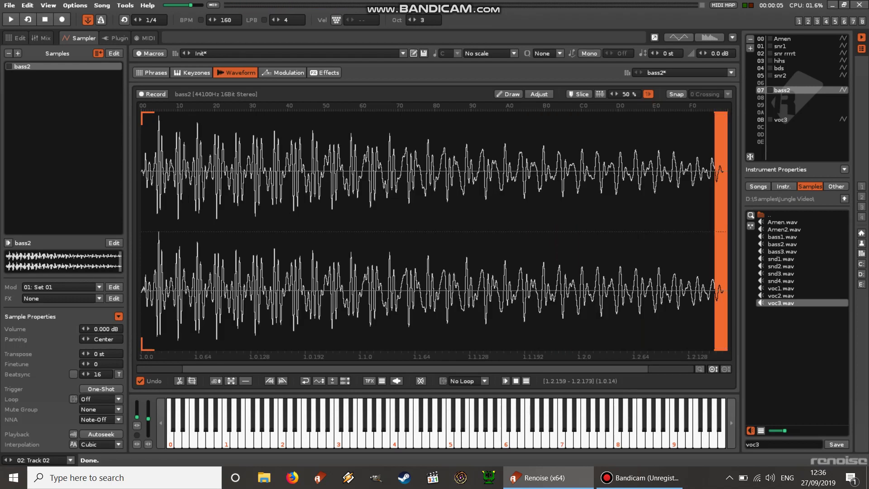
# - Rename Track 02 to 'bass' in the mixer
pyautogui.press('F3')
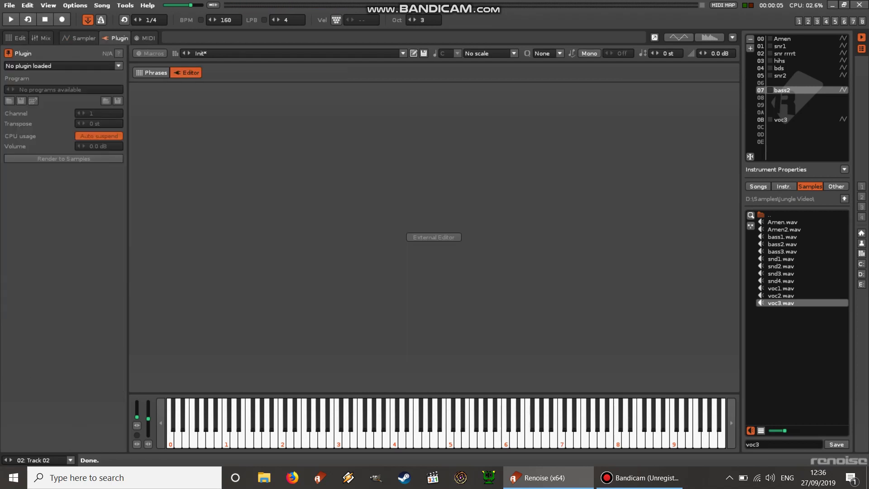
pyautogui.press('F2')
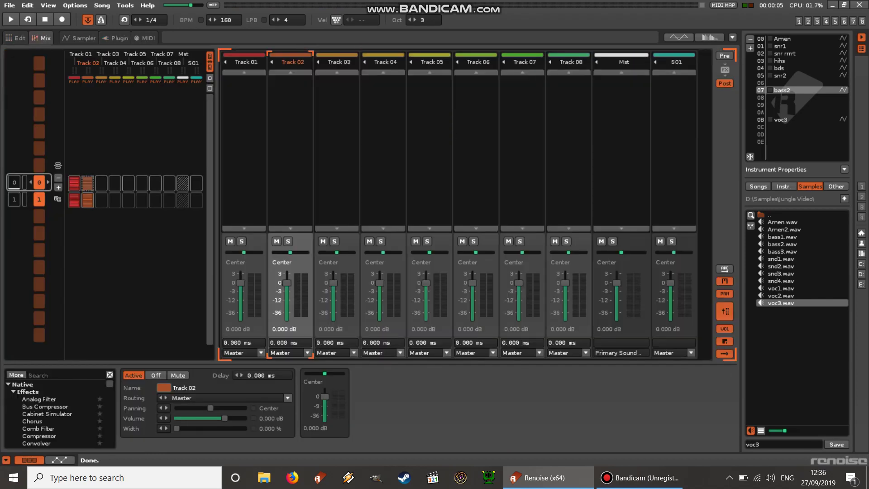
pyautogui.doubleClick(292, 62)
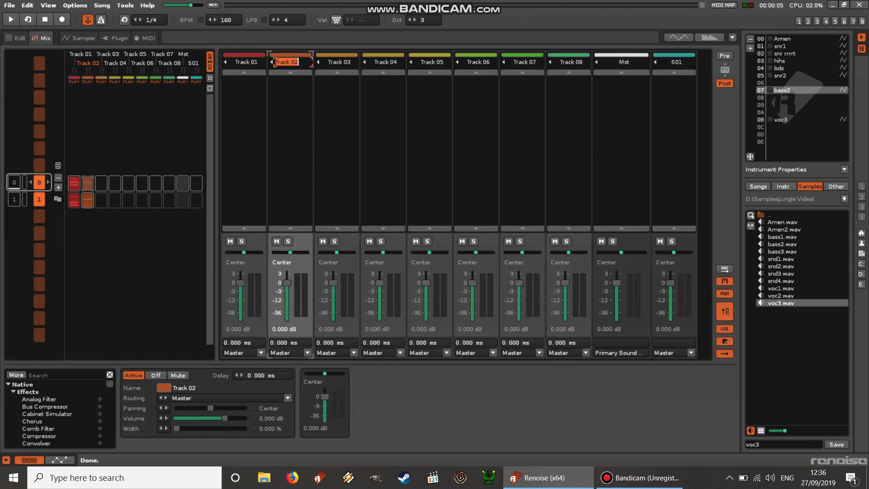
pyautogui.write('bass')
pyautogui.press('Return')
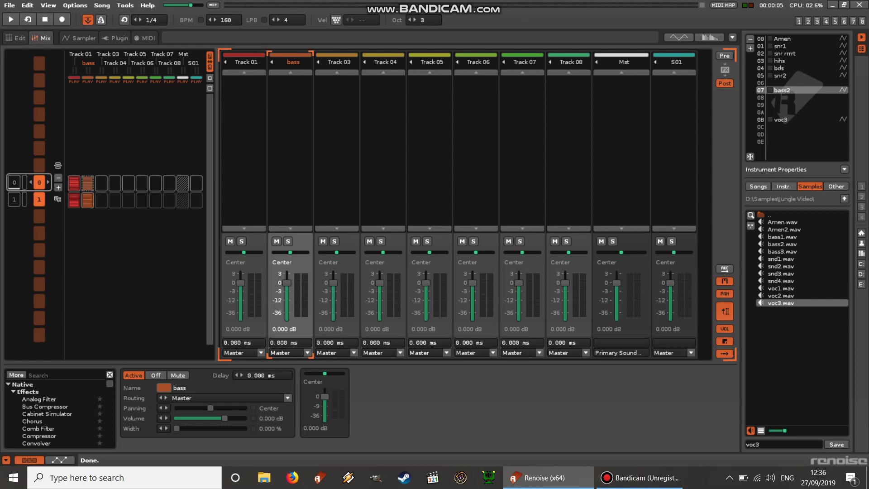
pyautogui.scroll(-2, 58, 410)
pyautogui.scroll(-2, 58, 410)
pyautogui.scroll(-2, 57, 411)
pyautogui.scroll(-2, 58, 411)
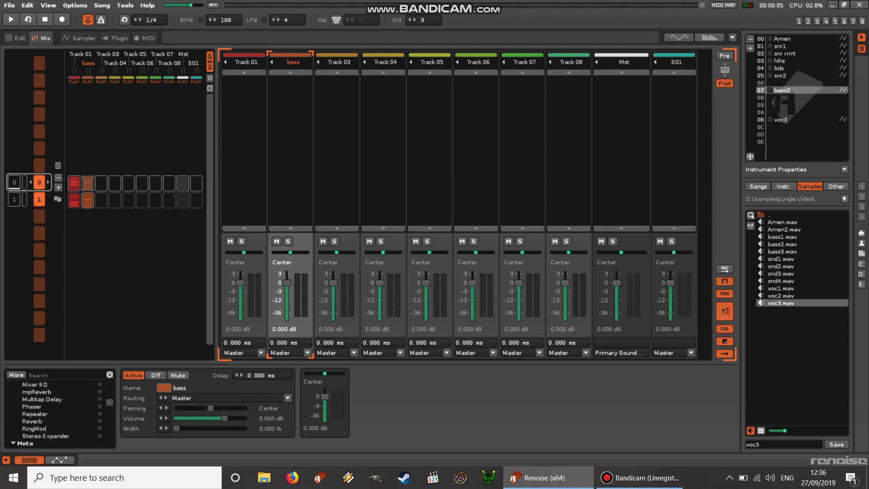
# - Add Reverb to the bass track, lower it to about -5.5 dB, and select voc3
pyautogui.moveTo(31, 422); pyautogui.dragTo(291, 102)
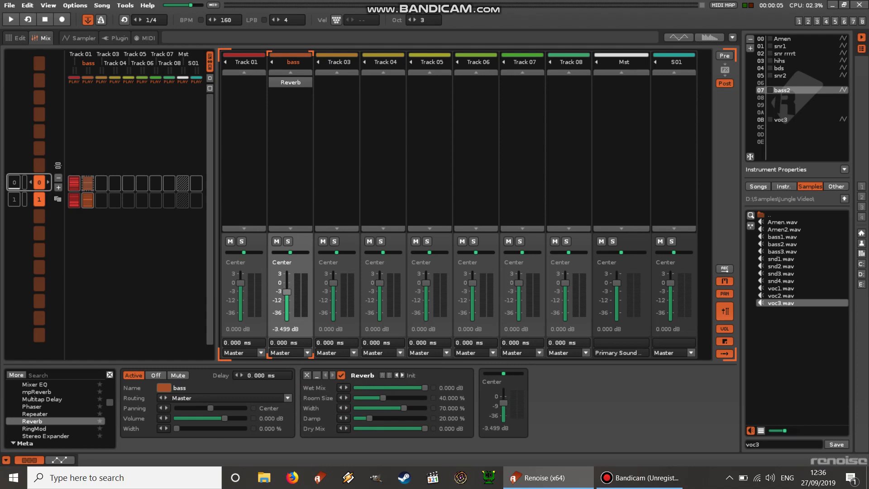
pyautogui.moveTo(288, 283); pyautogui.dragTo(288, 294)
pyautogui.hotkey('ctrl', 'Down')
pyautogui.hotkey('ctrl', 'Down')
pyautogui.hotkey('ctrl', 'Down')
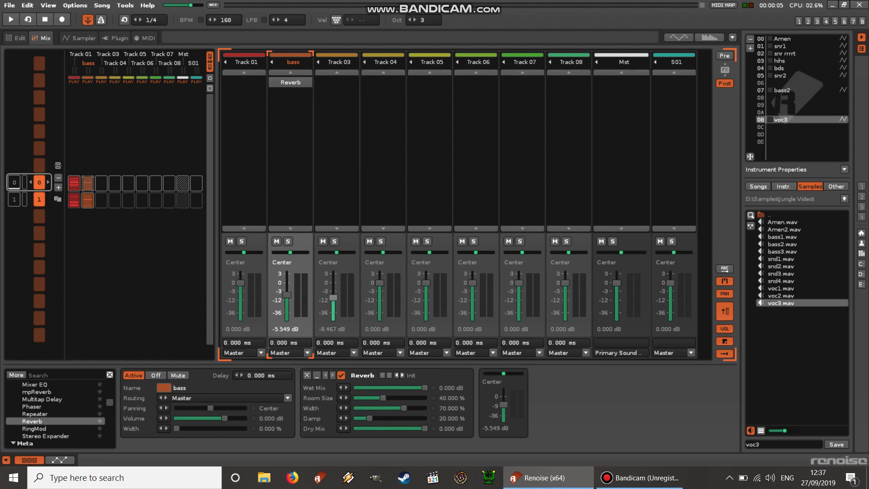
# - Enter a voc3 hit at Track 03 row 48 of pattern 2, then play the song from the start
pyautogui.click(16, 38)
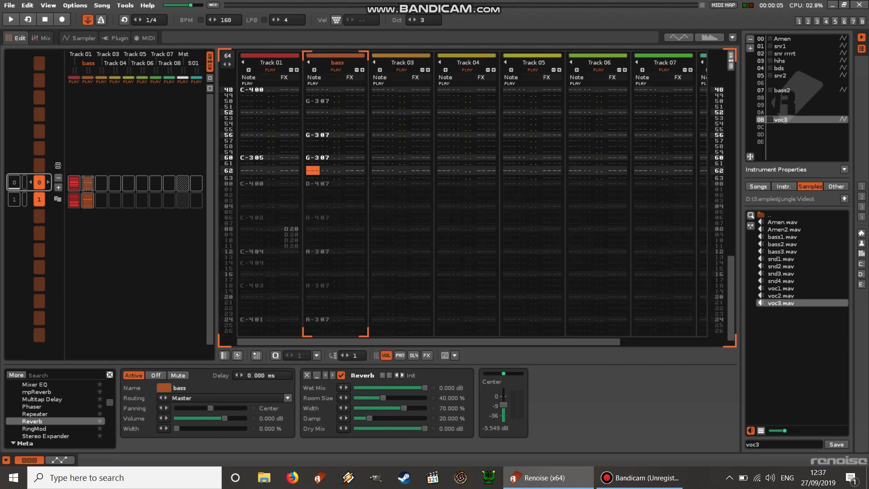
pyautogui.hotkey('alt', 'Down')
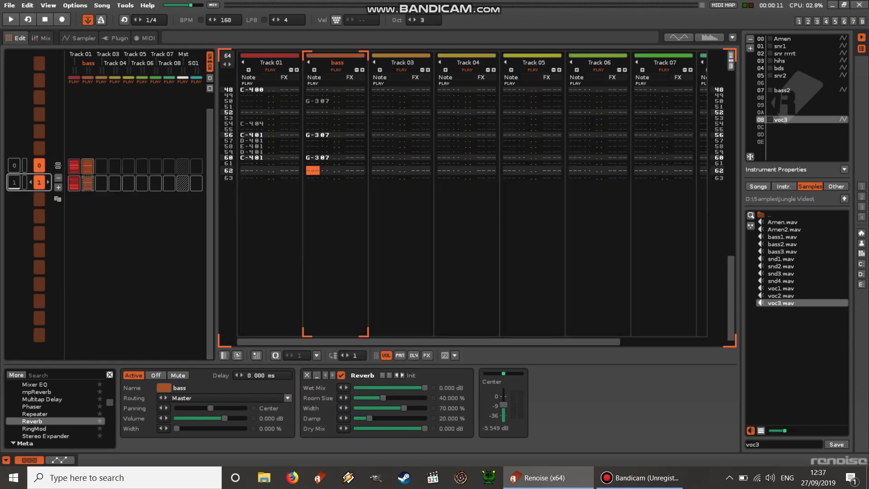
pyautogui.press('Right')
pyautogui.press('Right')
pyautogui.press('Right')
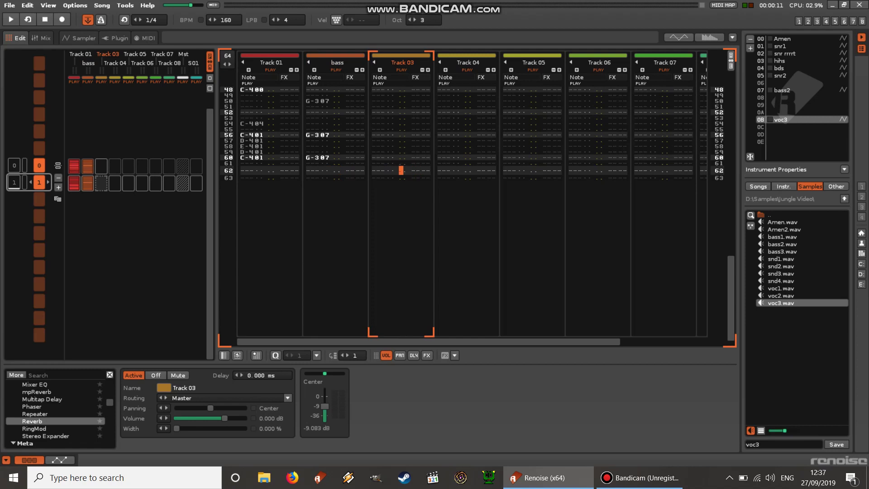
pyautogui.press('Left')
pyautogui.press('Left')
pyautogui.press('Left')
pyautogui.press('Up')
pyautogui.press('Up')
pyautogui.press('Up')
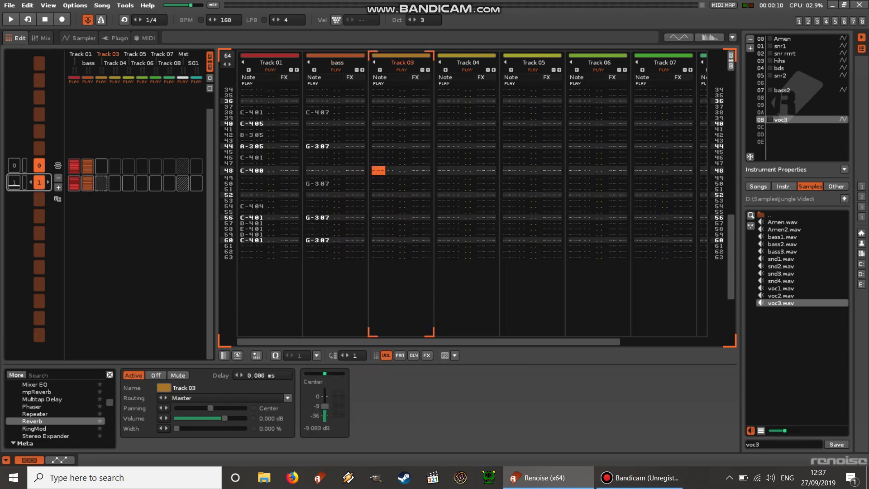
pyautogui.press('Escape')
pyautogui.press('q')
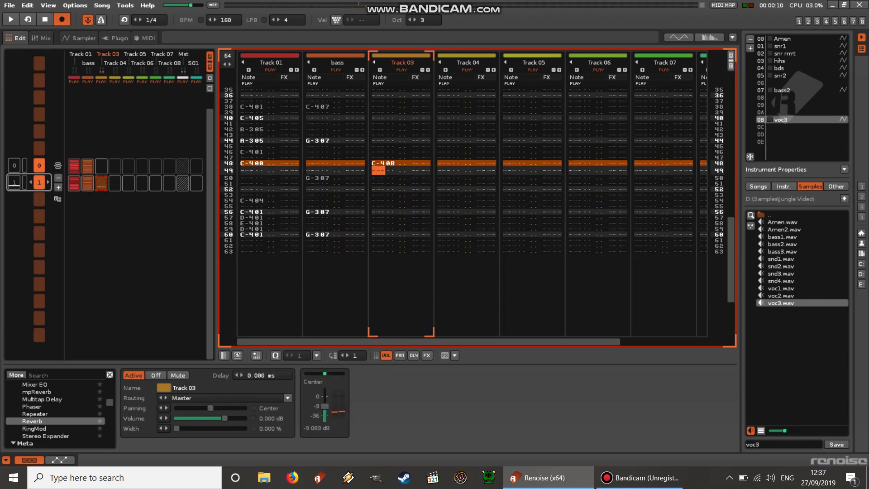
pyautogui.hotkey('ctrl', 'Up')
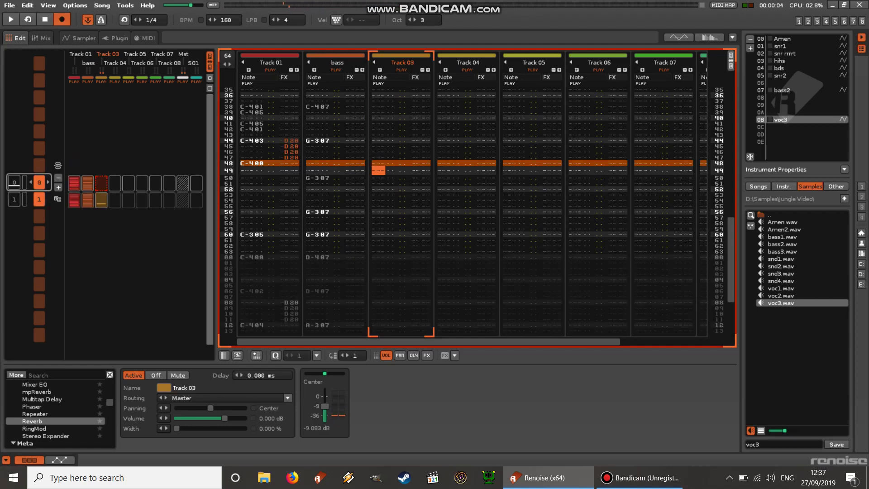
pyautogui.press('space')
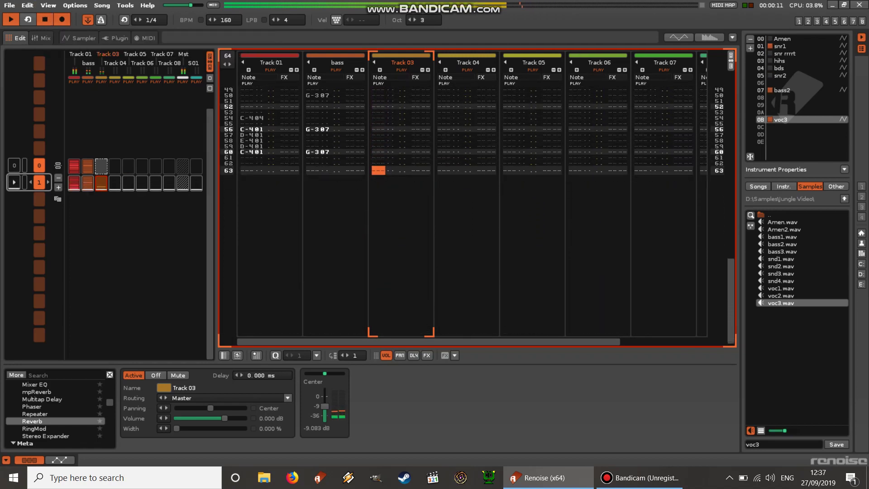
pyautogui.press('space')
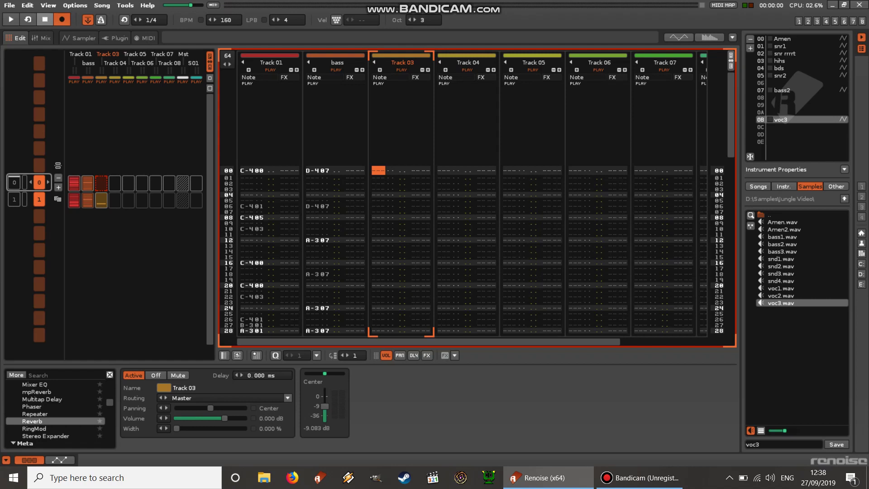
pyautogui.scroll(-3, 476, 204)
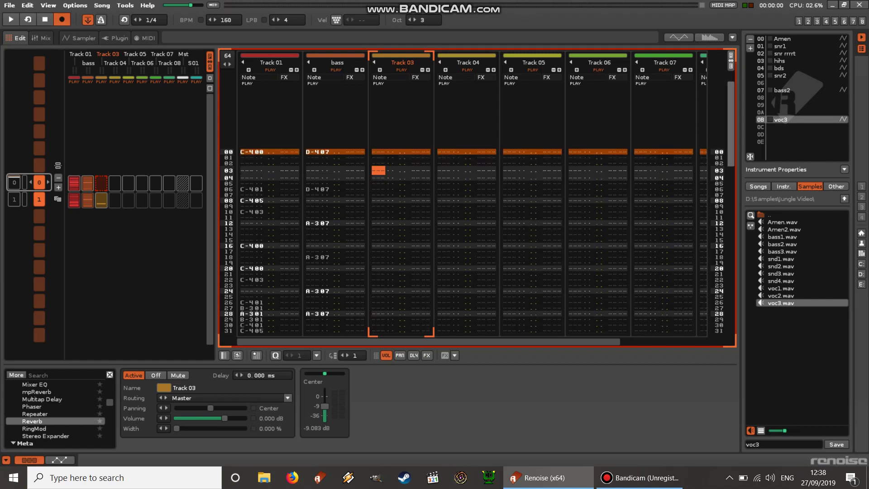
pyautogui.scroll(-3, 476, 204)
pyautogui.scroll(-3, 476, 204)
pyautogui.scroll(-3, 475, 204)
pyautogui.scroll(-3, 476, 203)
pyautogui.scroll(-3, 476, 204)
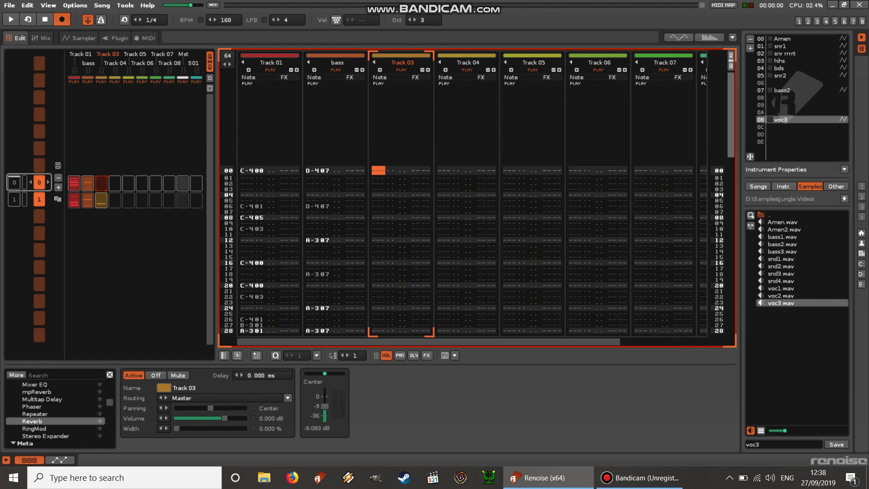
pyautogui.scroll(-3, 475, 204)
pyautogui.scroll(-3, 475, 204)
pyautogui.scroll(-3, 476, 204)
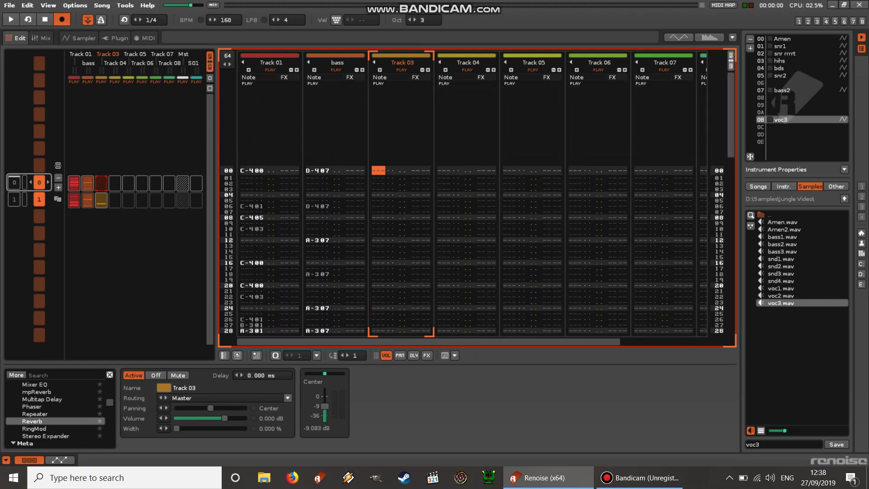